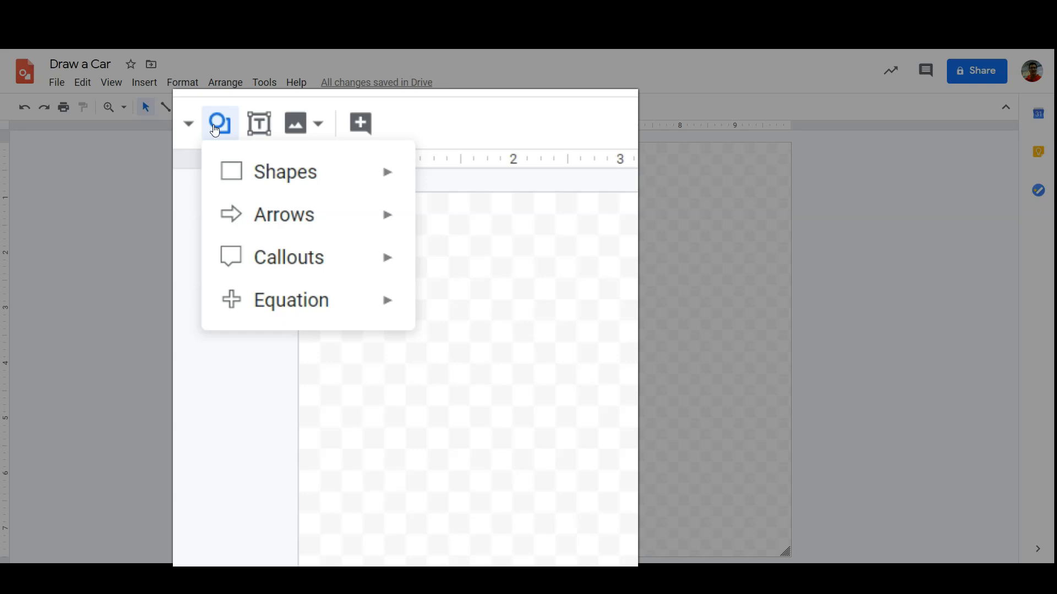
# Draw a snip-and-round single corner rectangle about 5.8 by 1.4 inches in the lower middle of the canvas as the car body.
pyautogui.moveTo(218, 171)
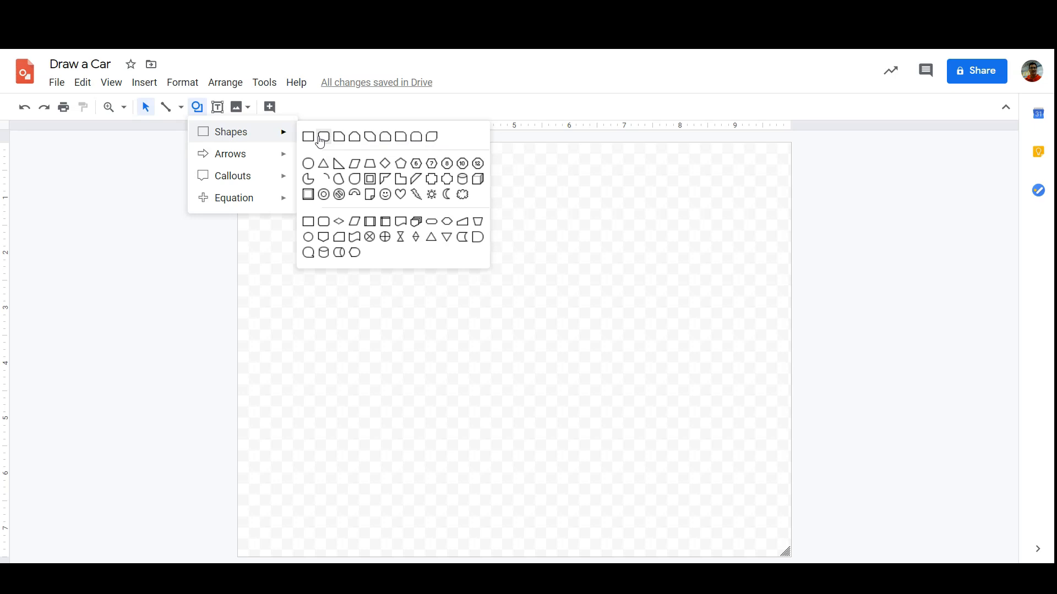
pyautogui.click(384, 137)
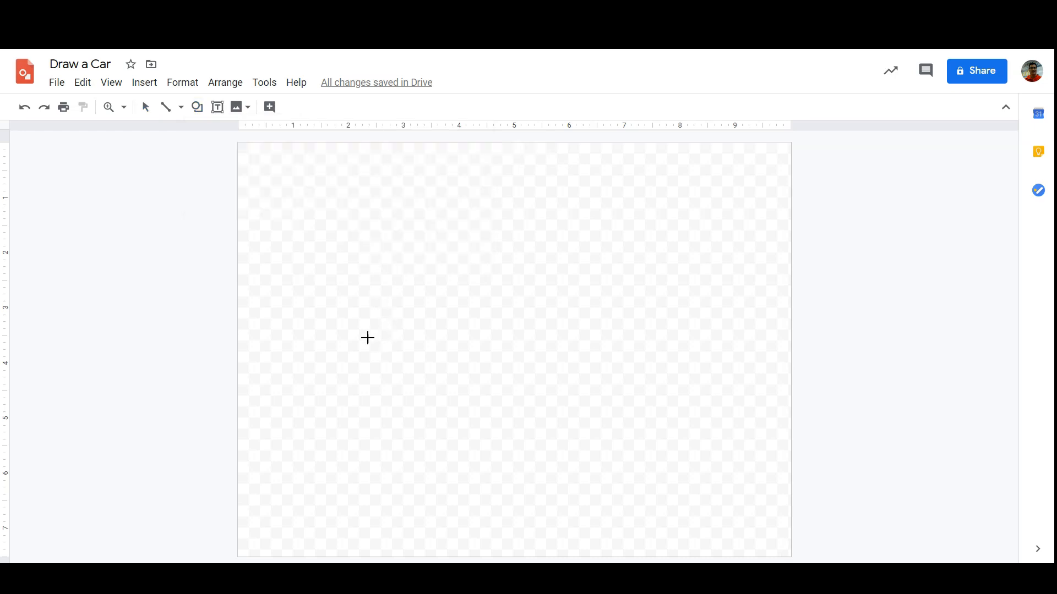
pyautogui.moveTo(361, 356); pyautogui.dragTo(681, 436)
pyautogui.moveTo(582, 421); pyautogui.dragTo(583, 413)
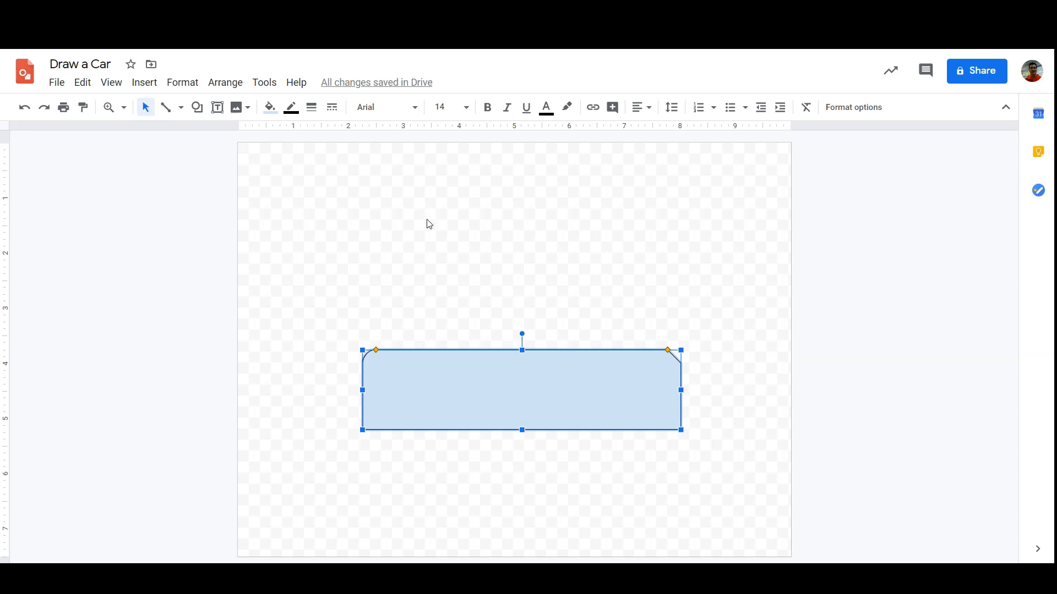
# Fill the car body shape with solid red.
pyautogui.click(276, 114)
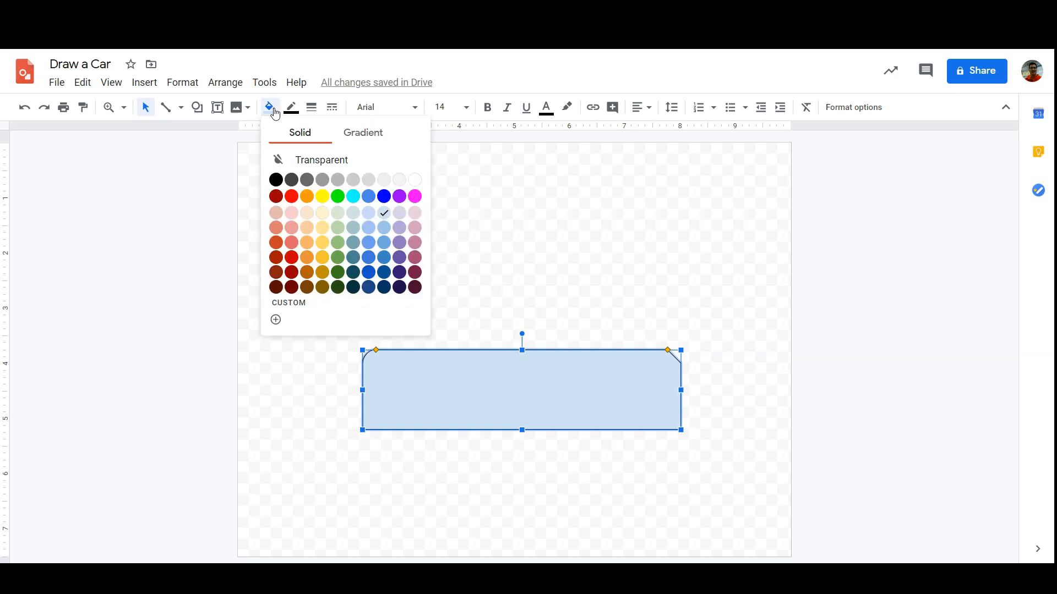
pyautogui.click(293, 198)
pyautogui.click(419, 300)
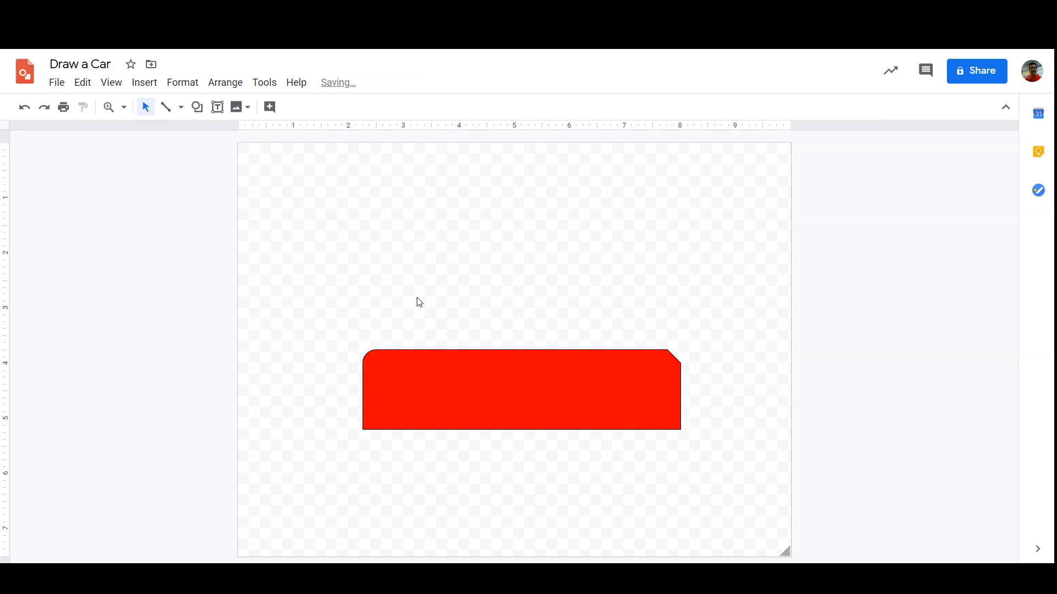
# Extend the car body's front corner cut and rear corner rounding to about half the body's height.
pyautogui.click(427, 374)
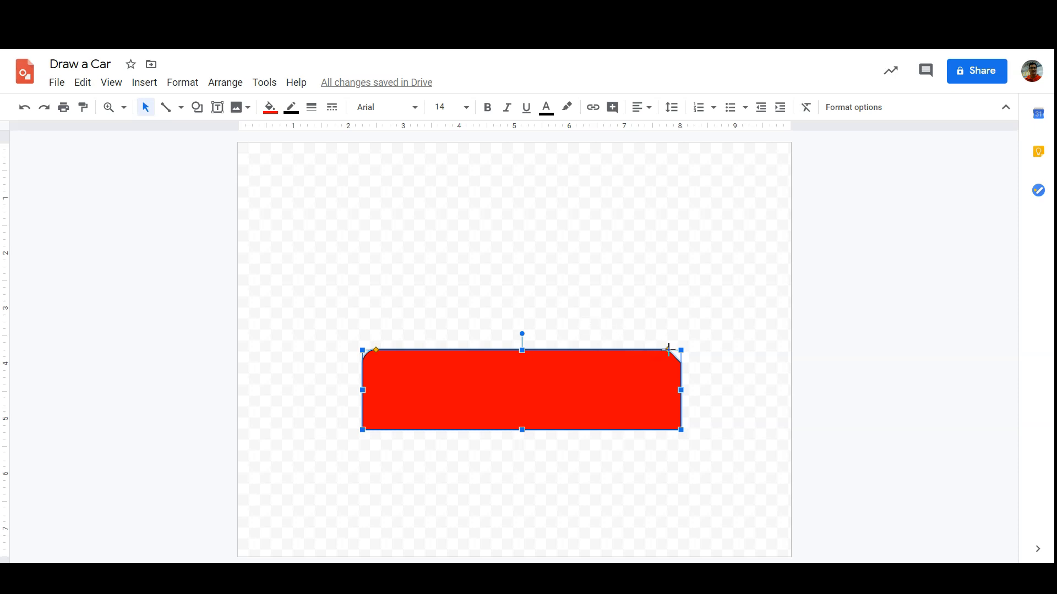
pyautogui.moveTo(668, 348); pyautogui.dragTo(615, 359)
pyautogui.moveTo(375, 348); pyautogui.dragTo(423, 359)
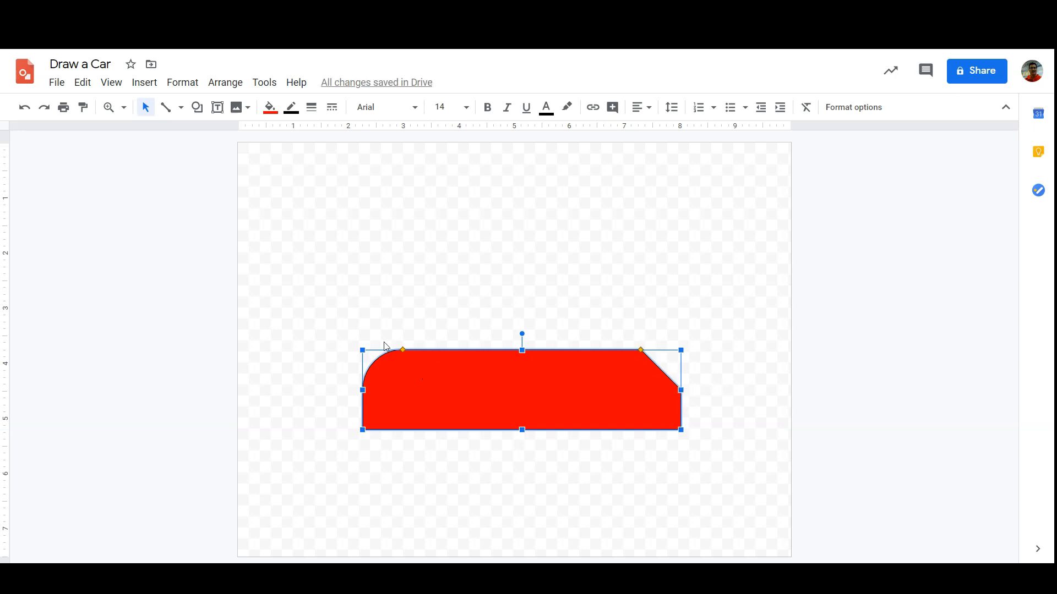
pyautogui.click(384, 298)
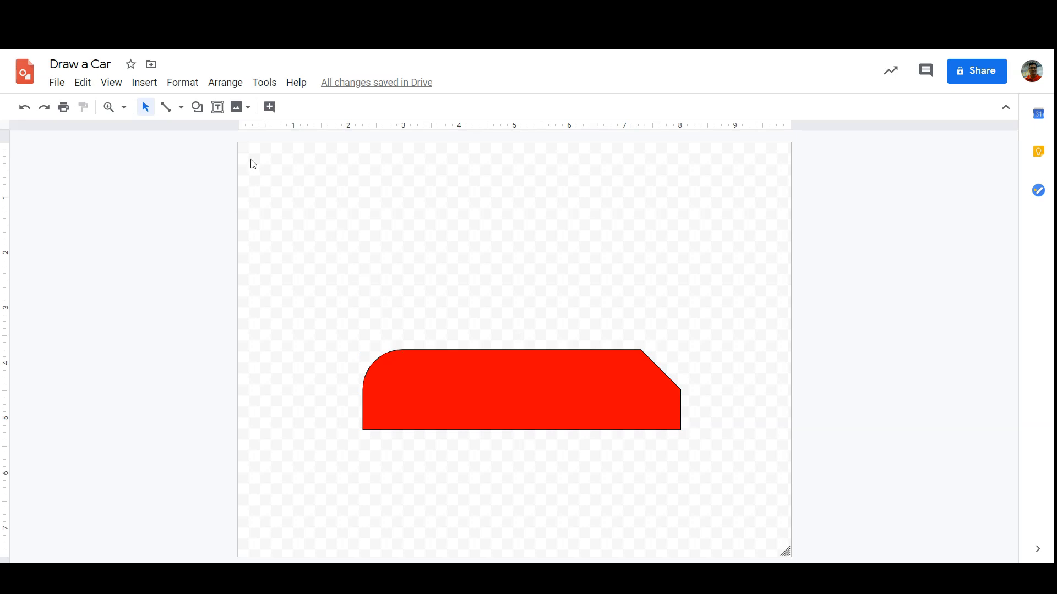
# Draw a circle about 1.1 inches across over the body's lower edge, below its rounded corner, as the rear wheel.
pyautogui.click(195, 114)
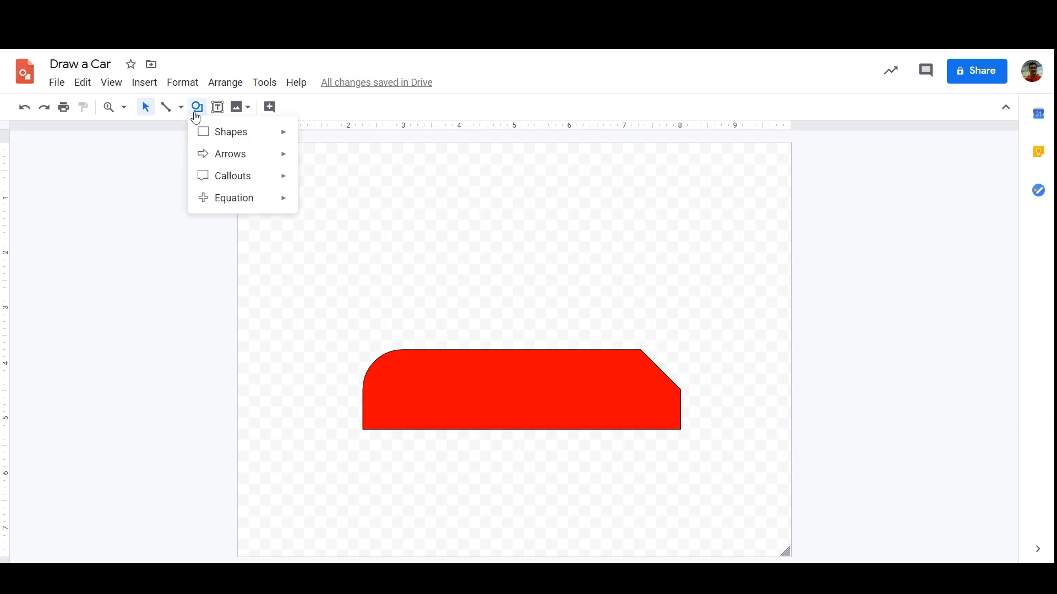
pyautogui.moveTo(207, 132)
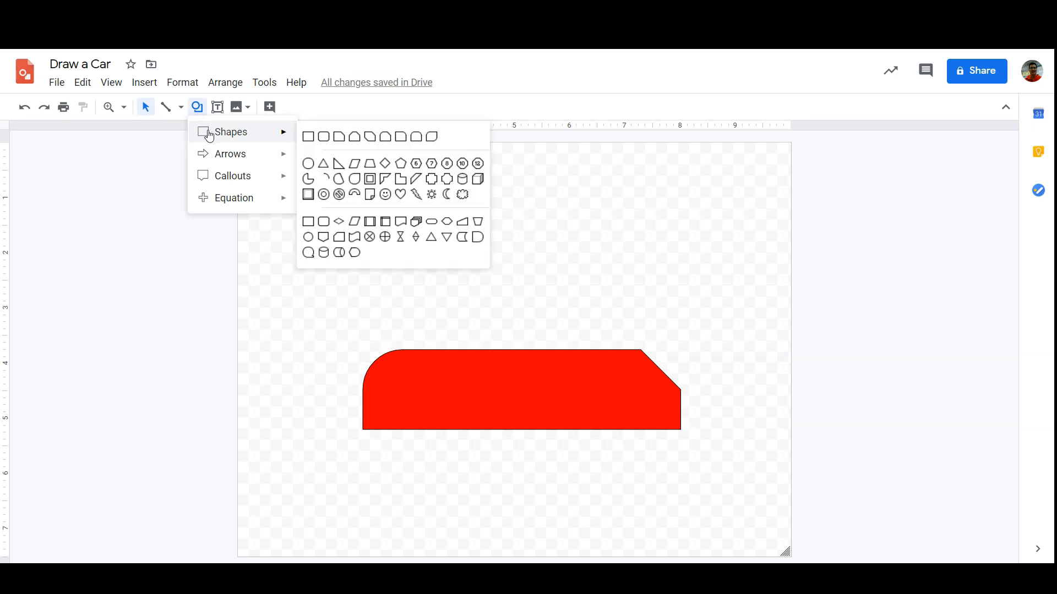
pyautogui.click(308, 165)
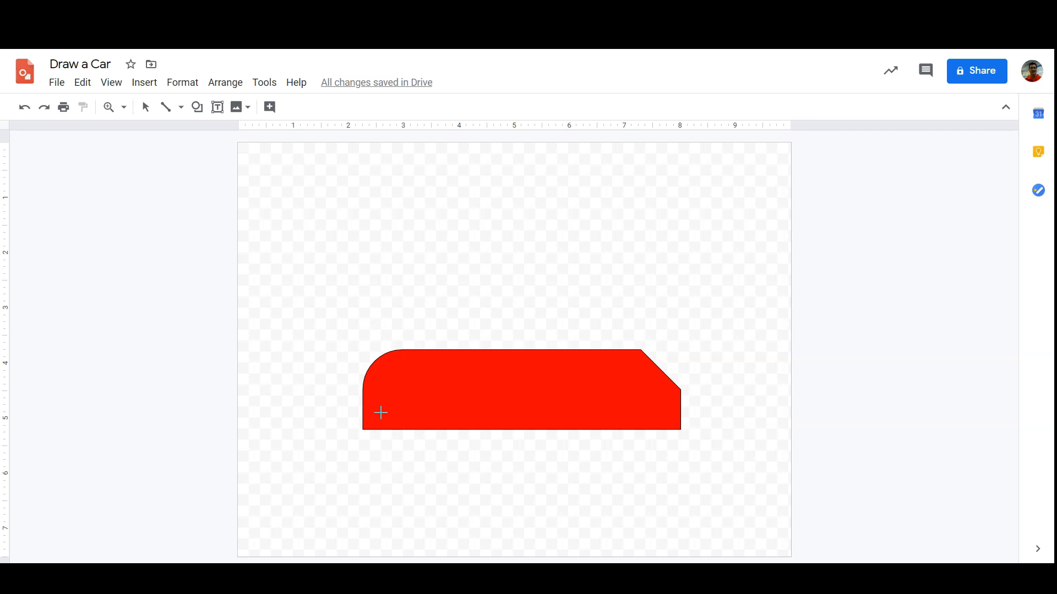
pyautogui.moveTo(381, 413)
pyautogui.mouseDown()
pyautogui.moveTo(455, 472)
pyautogui.moveTo(428, 451)
pyautogui.moveTo(441, 444)
pyautogui.mouseUp()
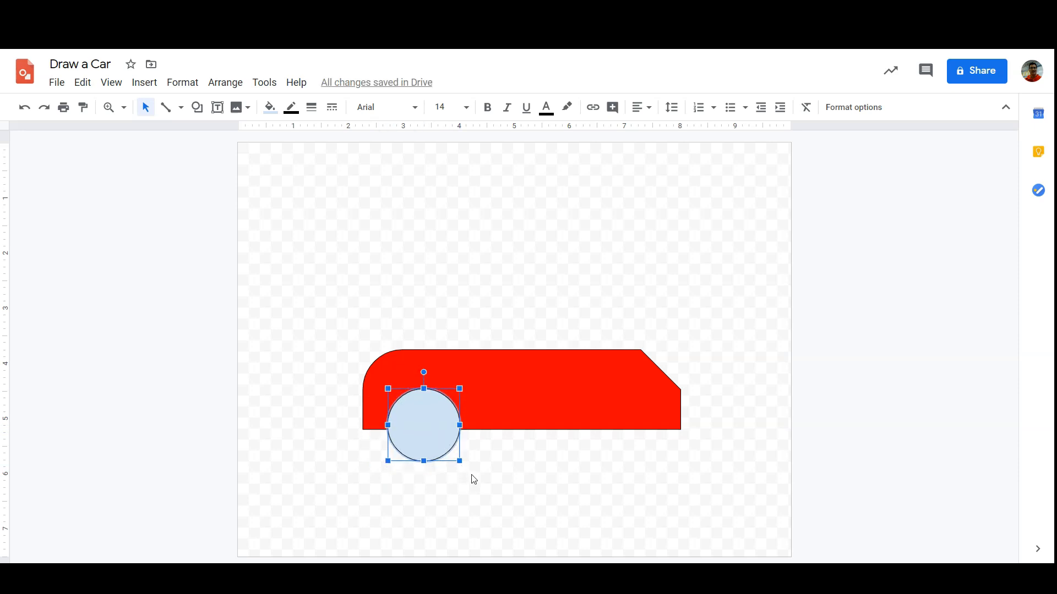
pyautogui.moveTo(460, 461); pyautogui.dragTo(421, 425)
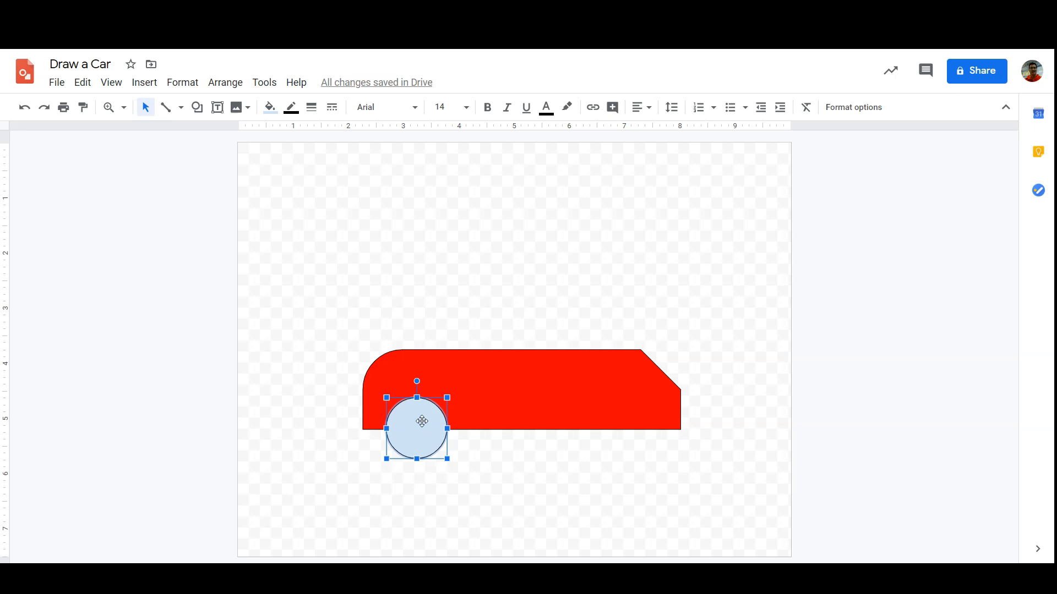
# Copy and paste the wheel circle, place the copy under the front of the body, and delete it.
pyautogui.click(226, 83)
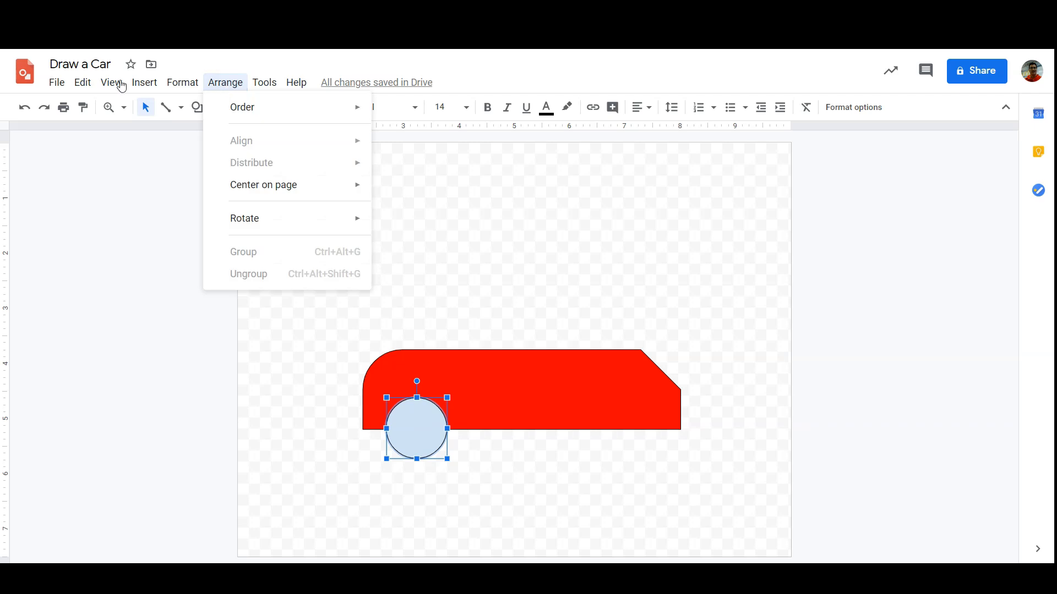
pyautogui.moveTo(75, 87)
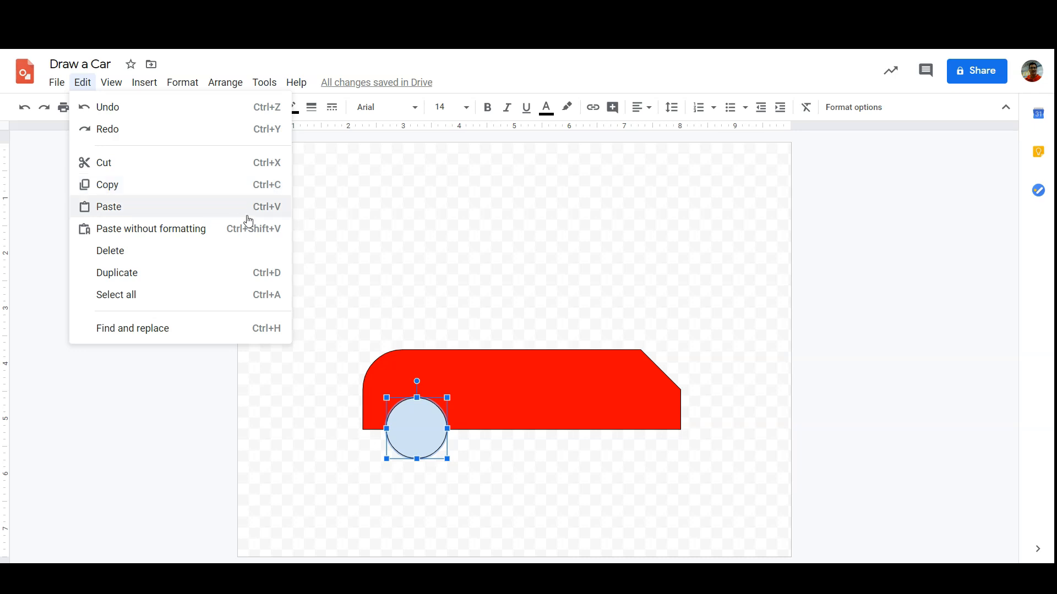
pyautogui.click(270, 189)
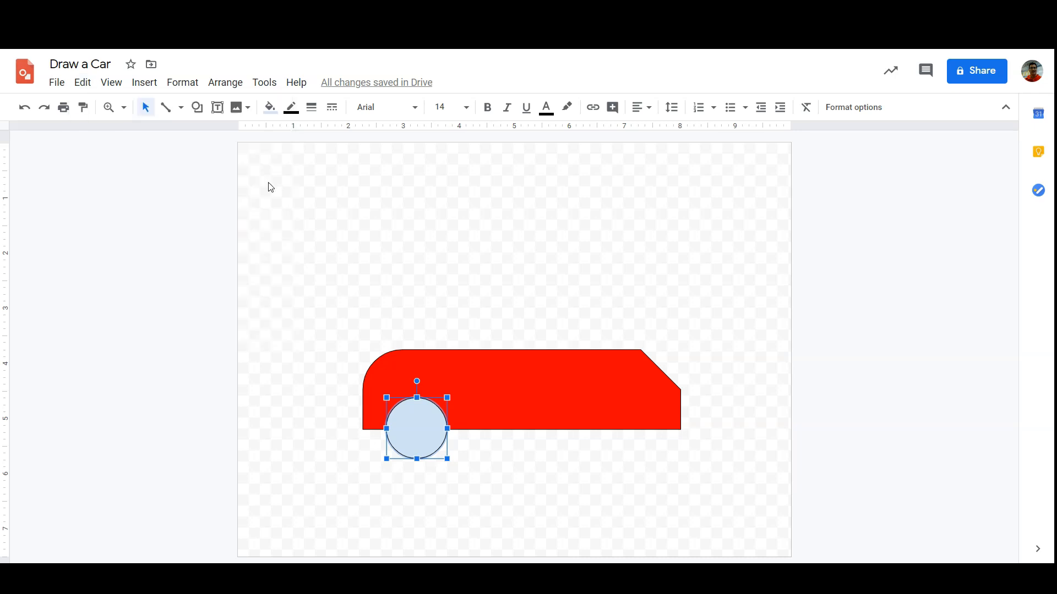
pyautogui.click(84, 87)
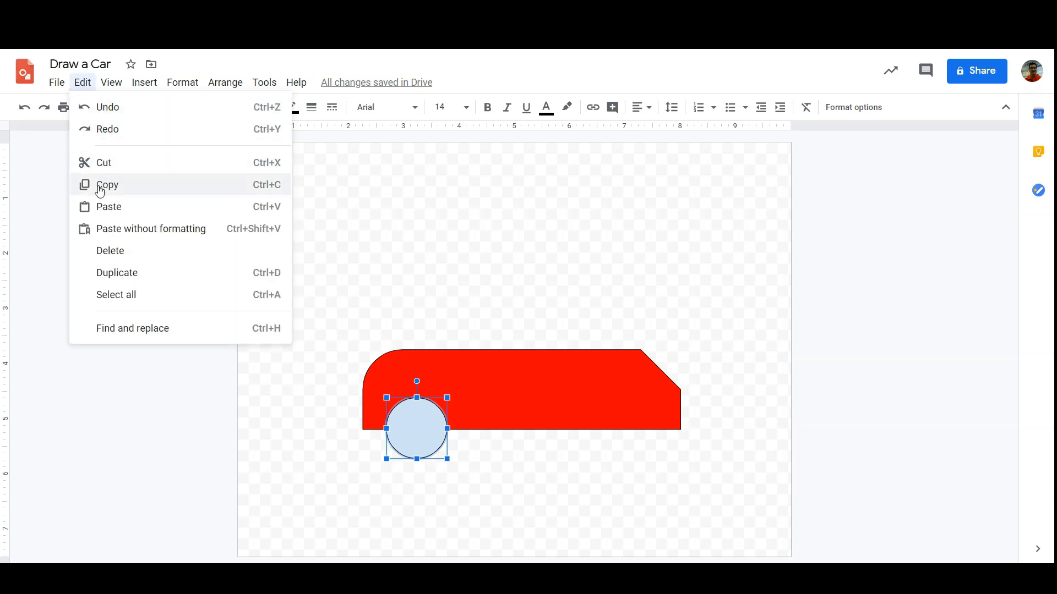
pyautogui.click(127, 210)
pyautogui.moveTo(425, 438); pyautogui.dragTo(614, 435)
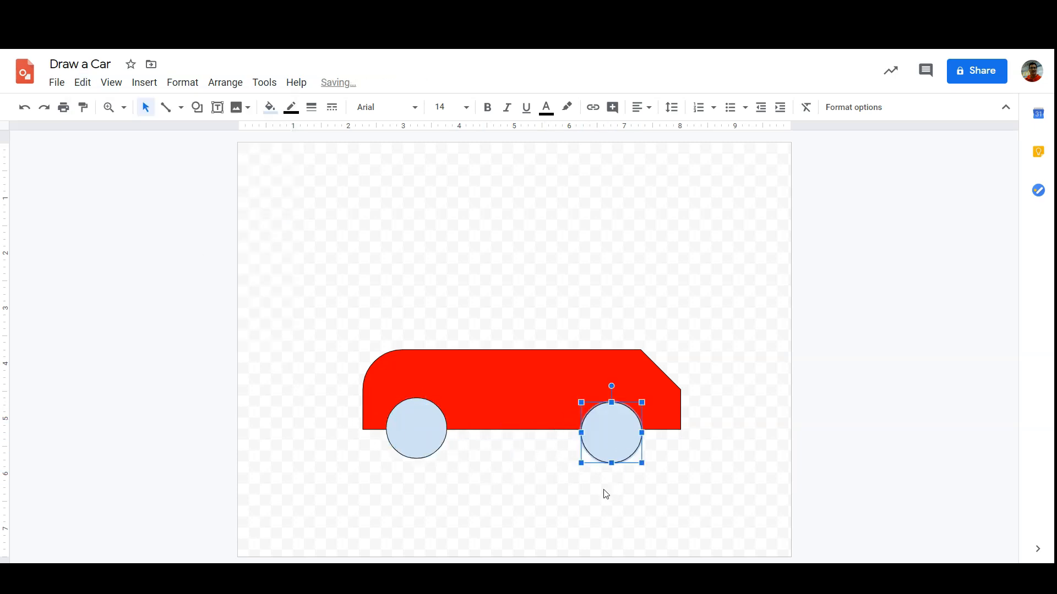
pyautogui.press('Delete')
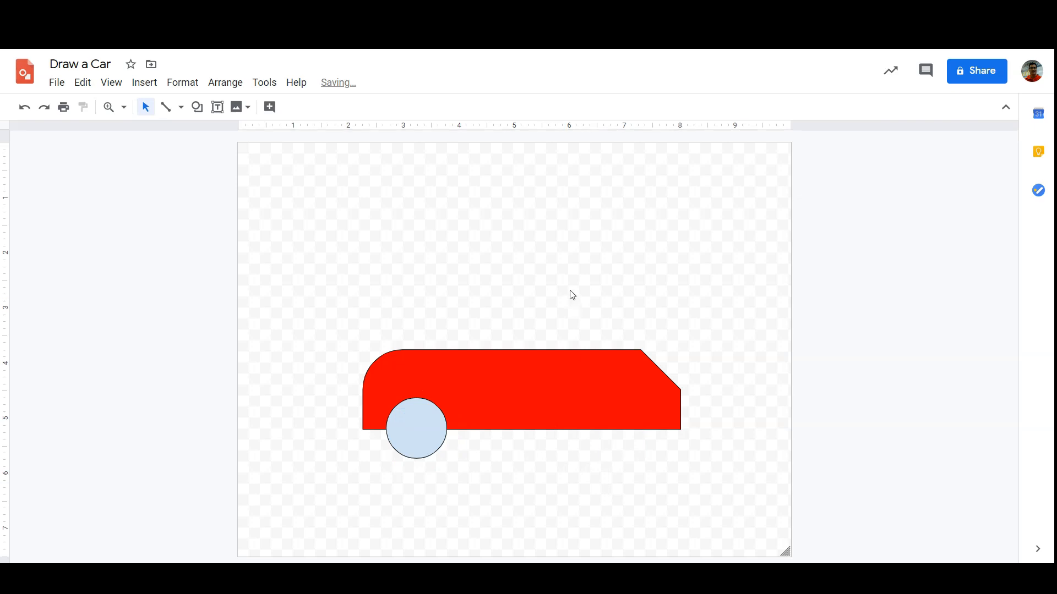
# Paste another copy of the wheel level with the rear one at the car's front, and delete that copy.
pyautogui.click(417, 429)
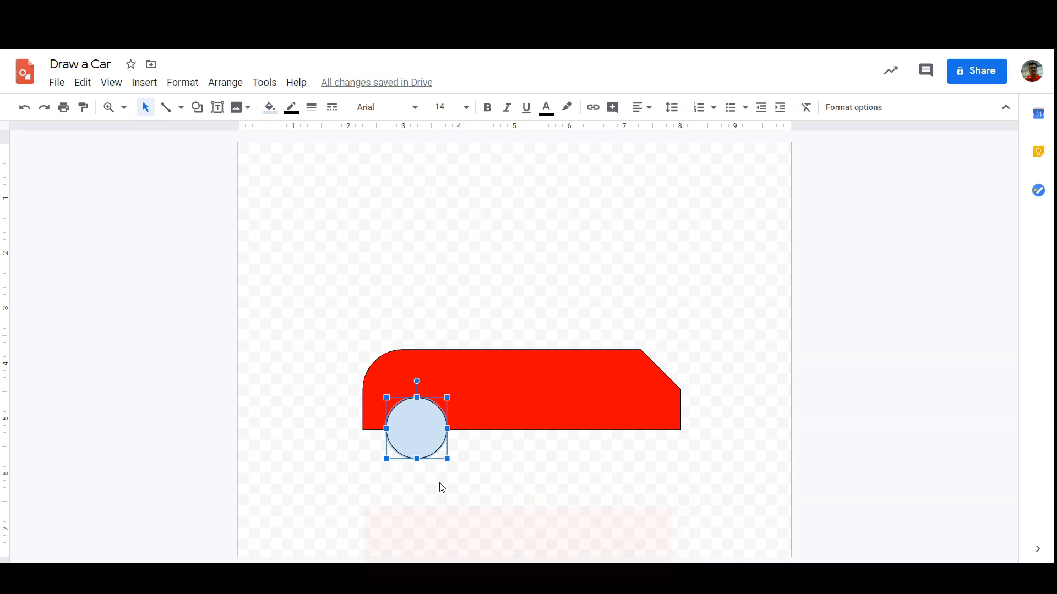
pyautogui.hotkey('ctrl', 'v')
pyautogui.moveTo(429, 440); pyautogui.dragTo(618, 430)
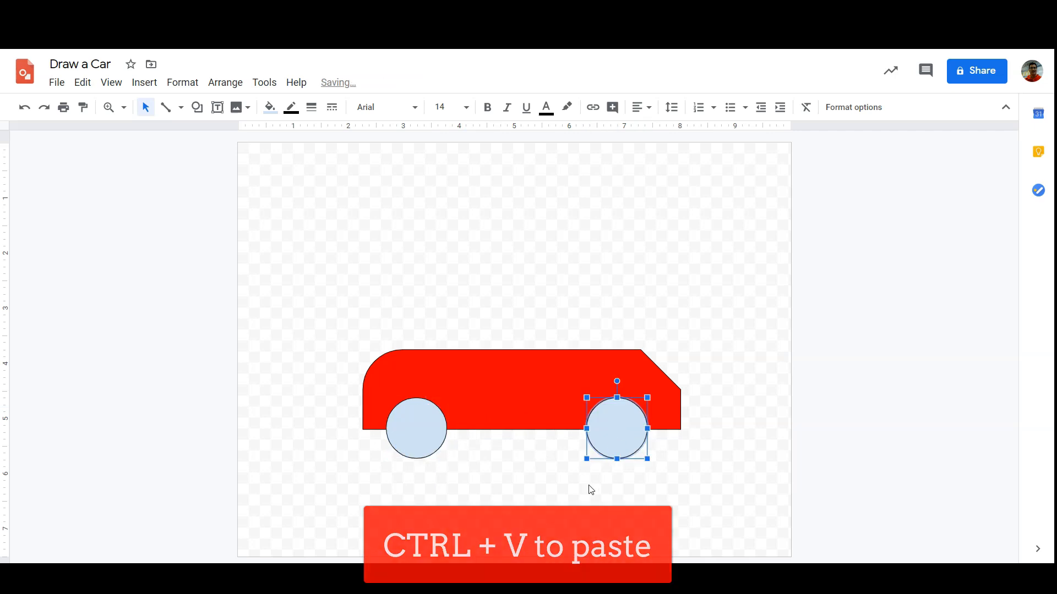
pyautogui.click(417, 432)
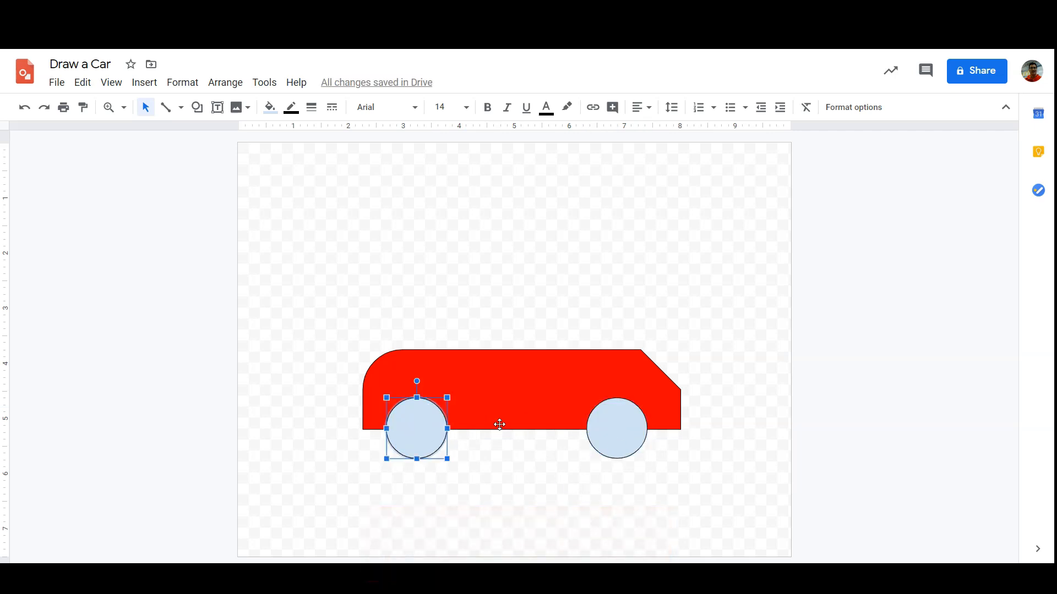
pyautogui.click(631, 424)
pyautogui.press('Delete')
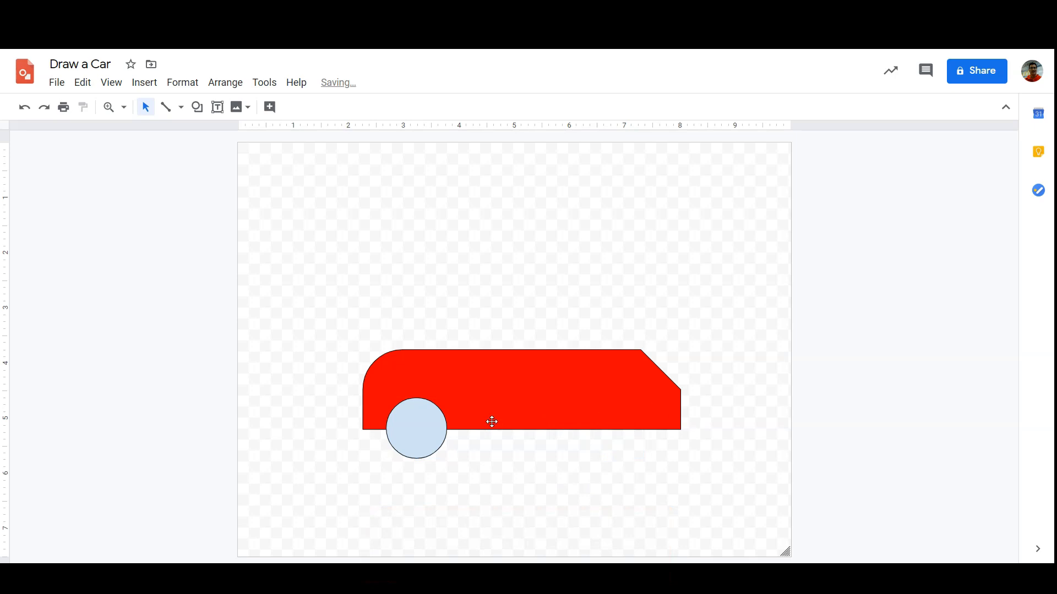
# Draw a circle about 0.6 inches across, centred inside the rear wheel, as its hub.
pyautogui.click(419, 431)
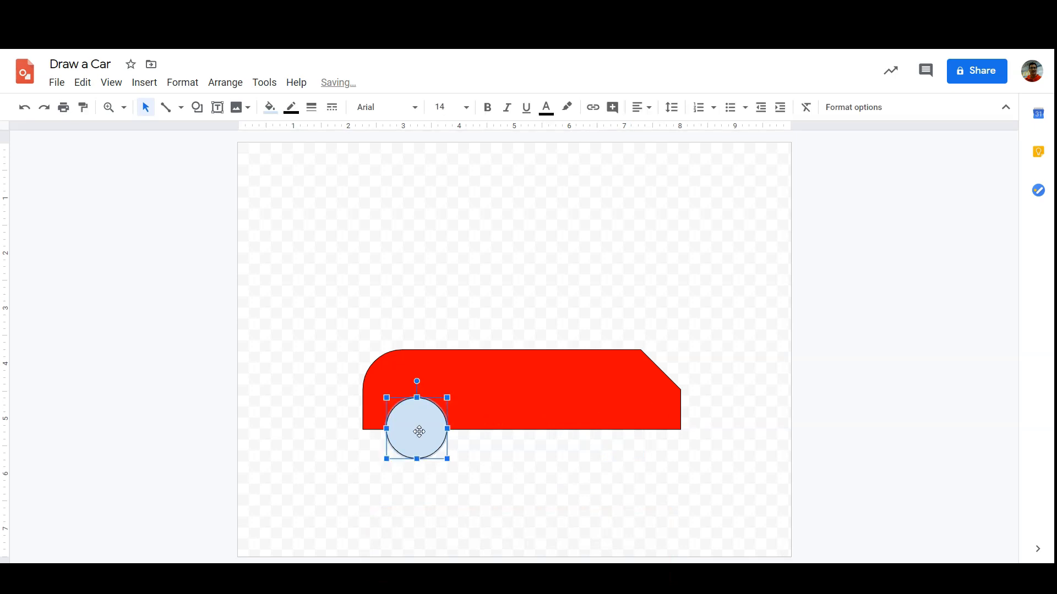
pyautogui.click(197, 108)
pyautogui.moveTo(219, 139)
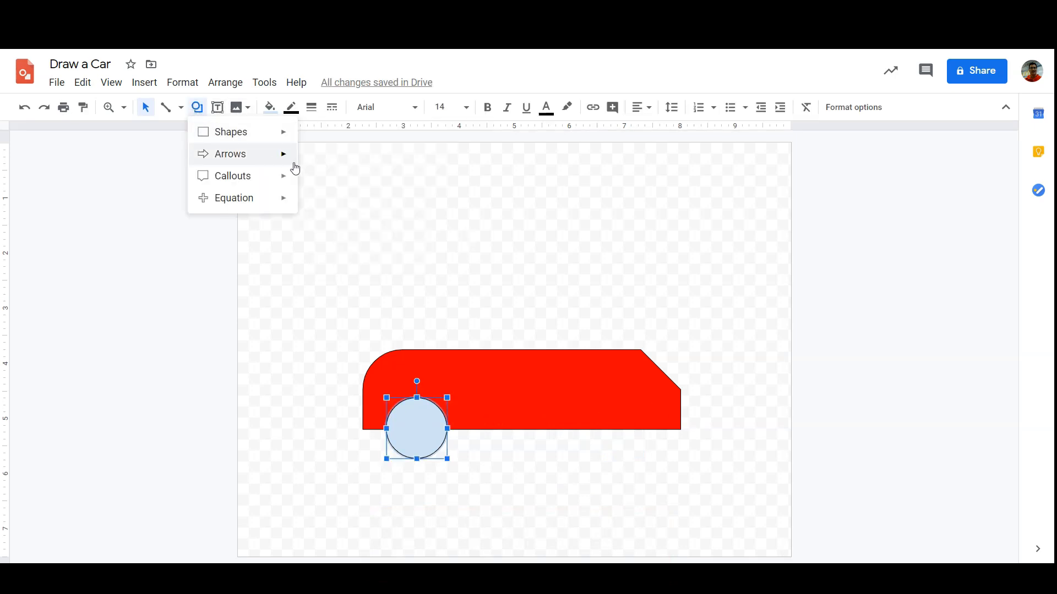
pyautogui.click(312, 164)
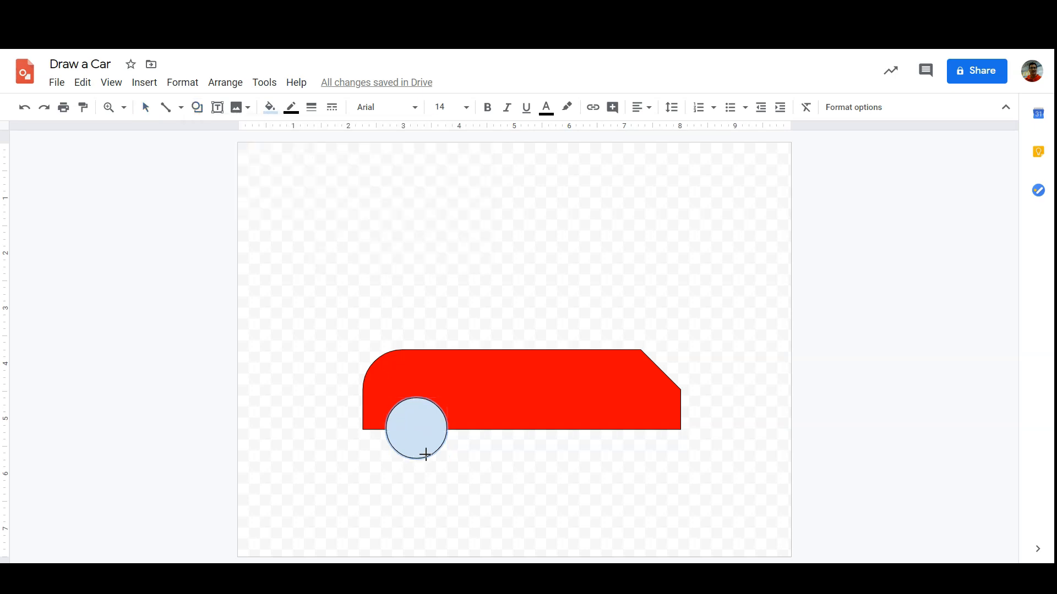
pyautogui.moveTo(403, 422)
pyautogui.mouseDown()
pyautogui.moveTo(436, 455)
pyautogui.moveTo(417, 429)
pyautogui.mouseUp()
pyautogui.click(480, 465)
# Fill the rear wheel's outer circle with black and its inner hub circle with medium gray.
pyautogui.click(441, 438)
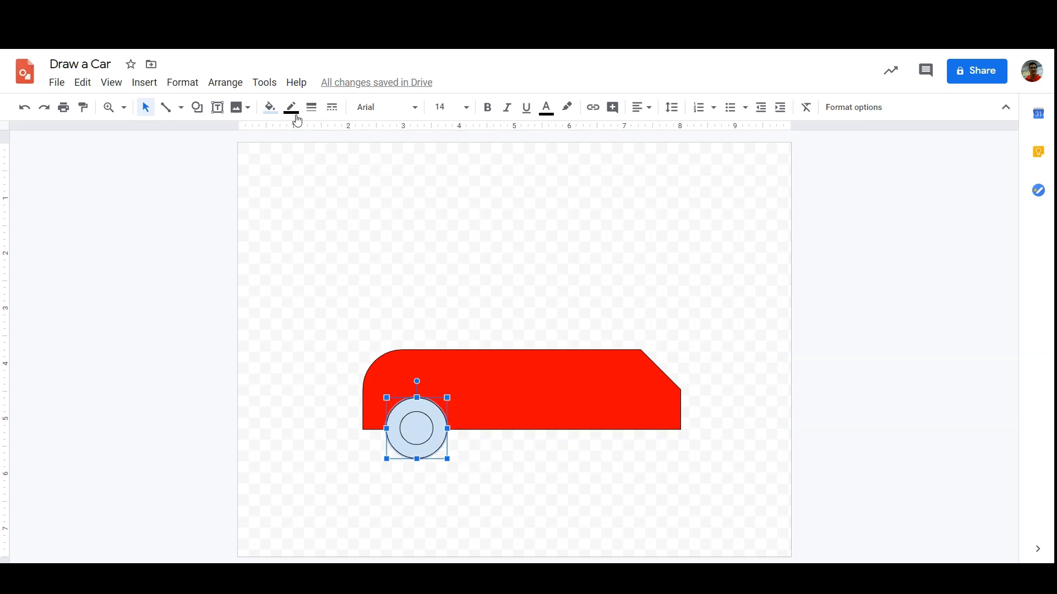
pyautogui.click(270, 108)
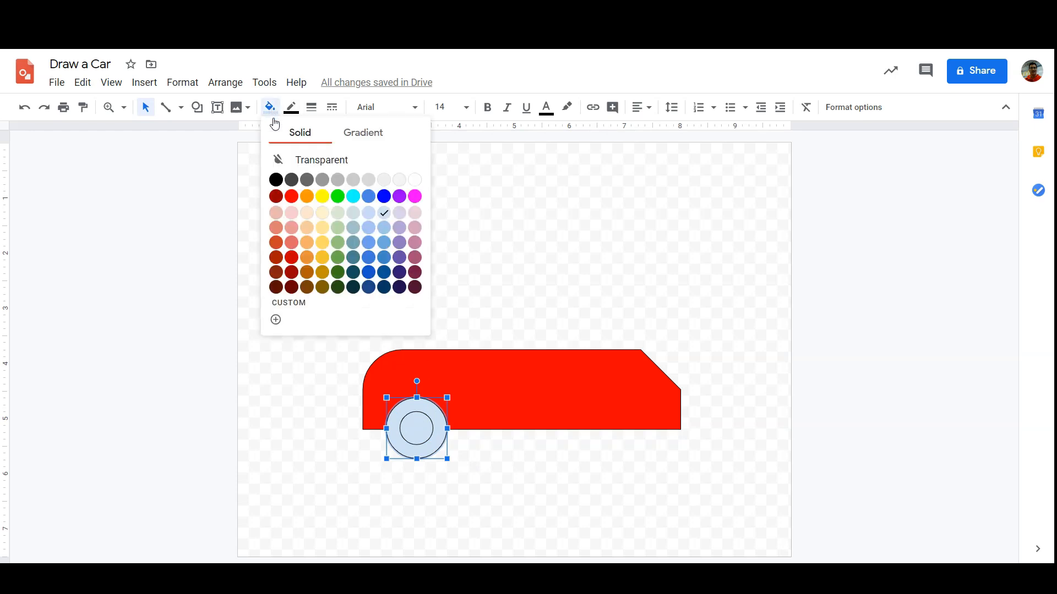
pyautogui.click(280, 185)
pyautogui.click(417, 428)
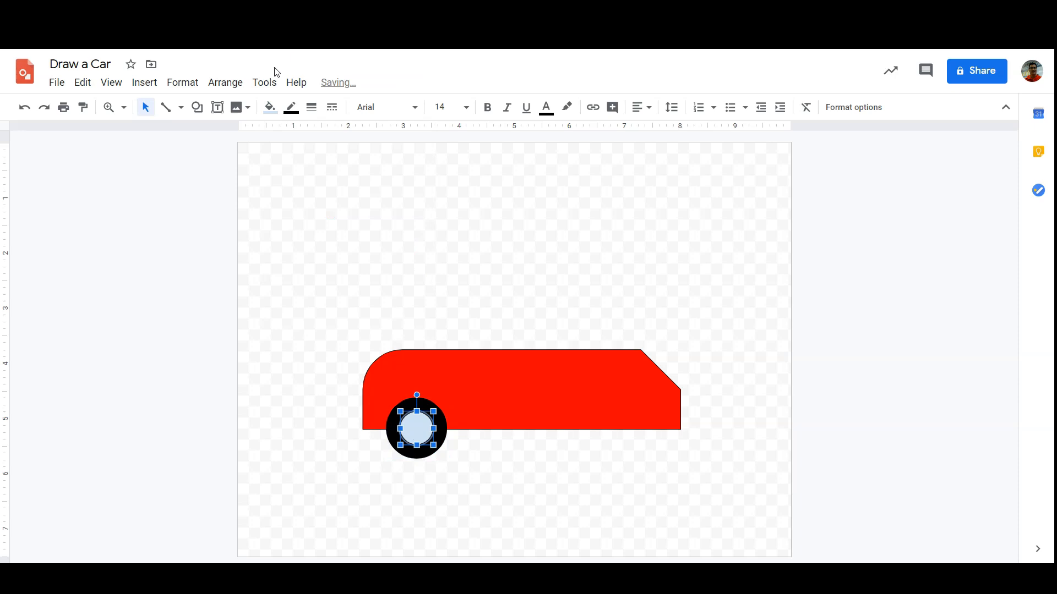
pyautogui.click(269, 108)
pyautogui.click(321, 181)
pyautogui.click(298, 425)
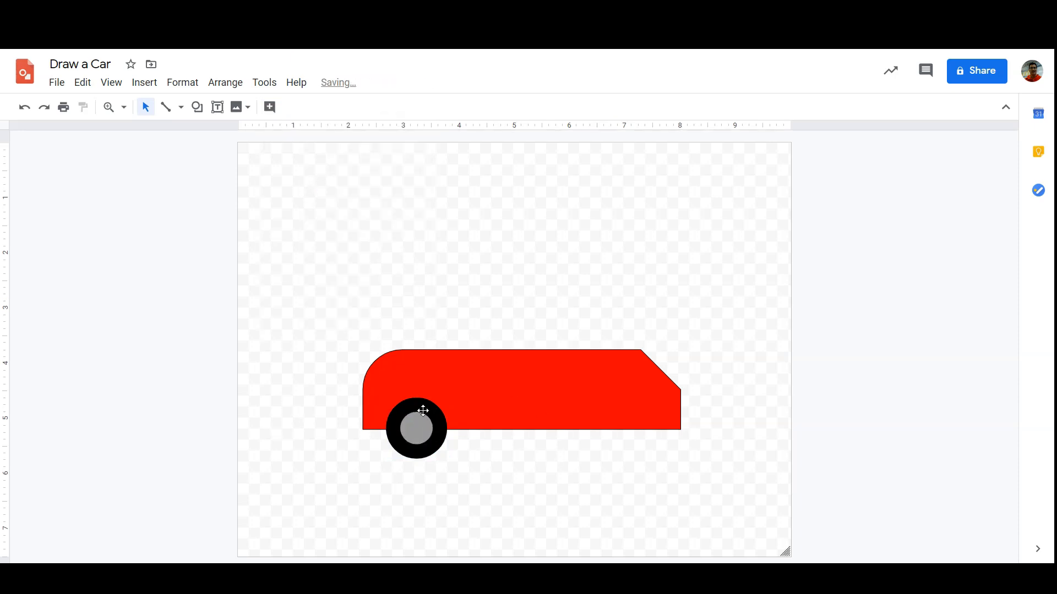
# Move only the wheel's black circle away from the gray hub and undo the move.
pyautogui.click(421, 423)
pyautogui.click(430, 414)
pyautogui.moveTo(431, 413); pyautogui.dragTo(478, 448)
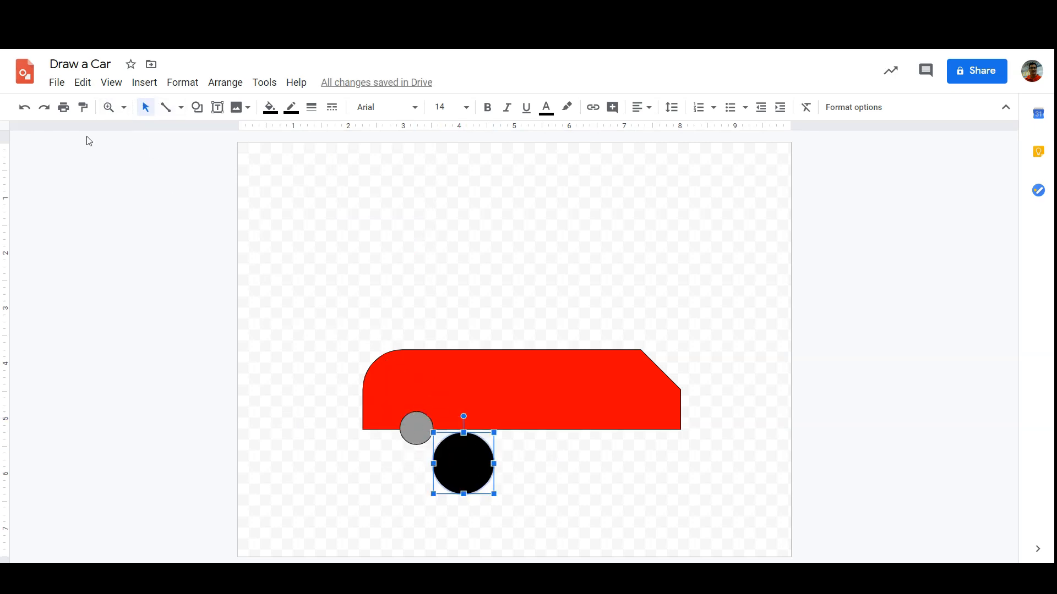
pyautogui.click(31, 117)
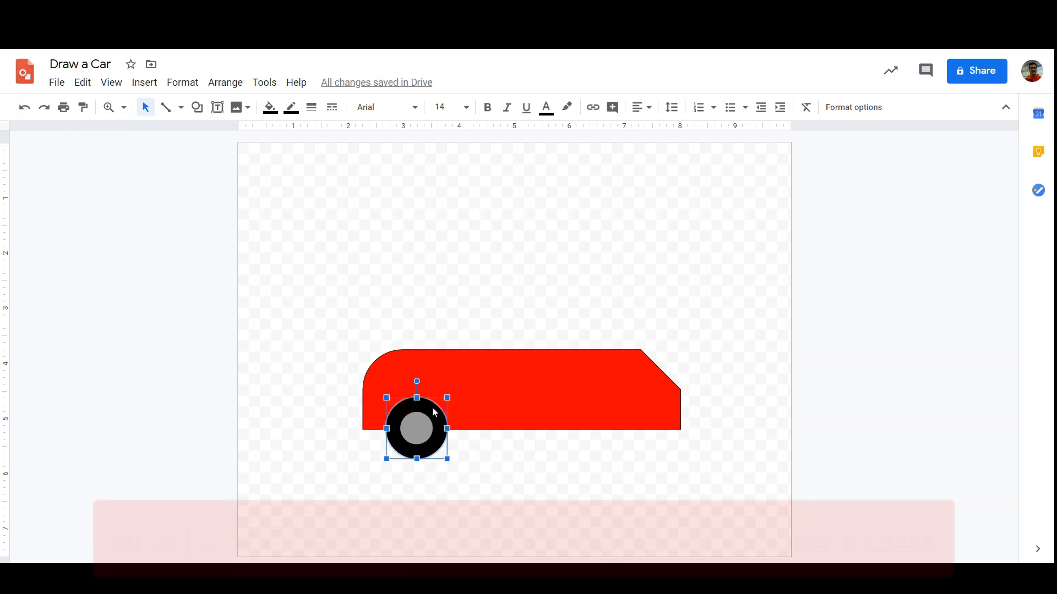
# Select the black circle and gray hub together, move them behind the car body, and undo the move.
pyautogui.keyDown('shift'); pyautogui.click(414, 429); pyautogui.keyUp('shift')
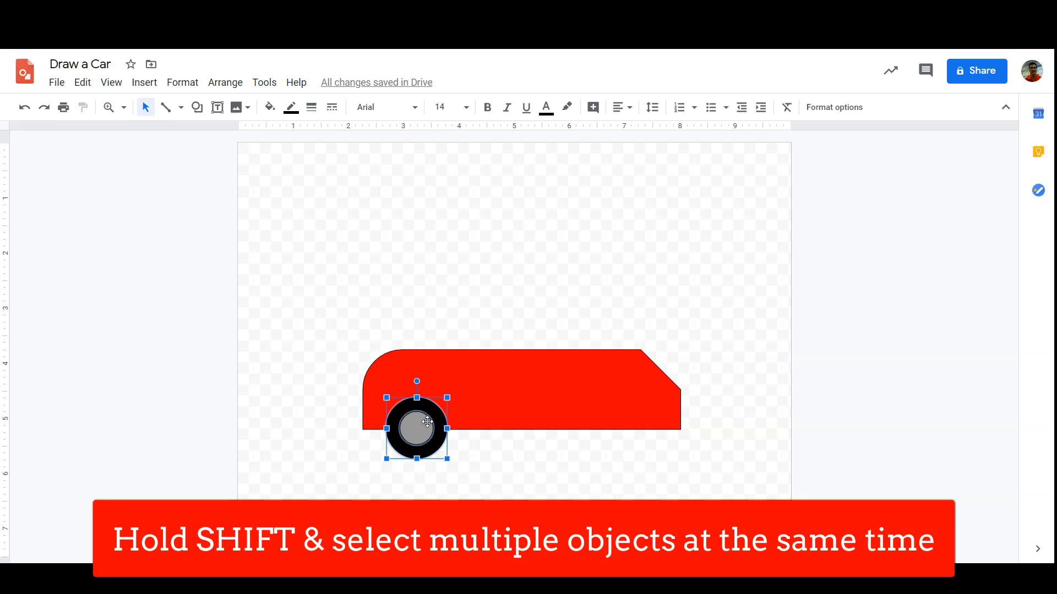
pyautogui.moveTo(425, 414); pyautogui.dragTo(305, 414)
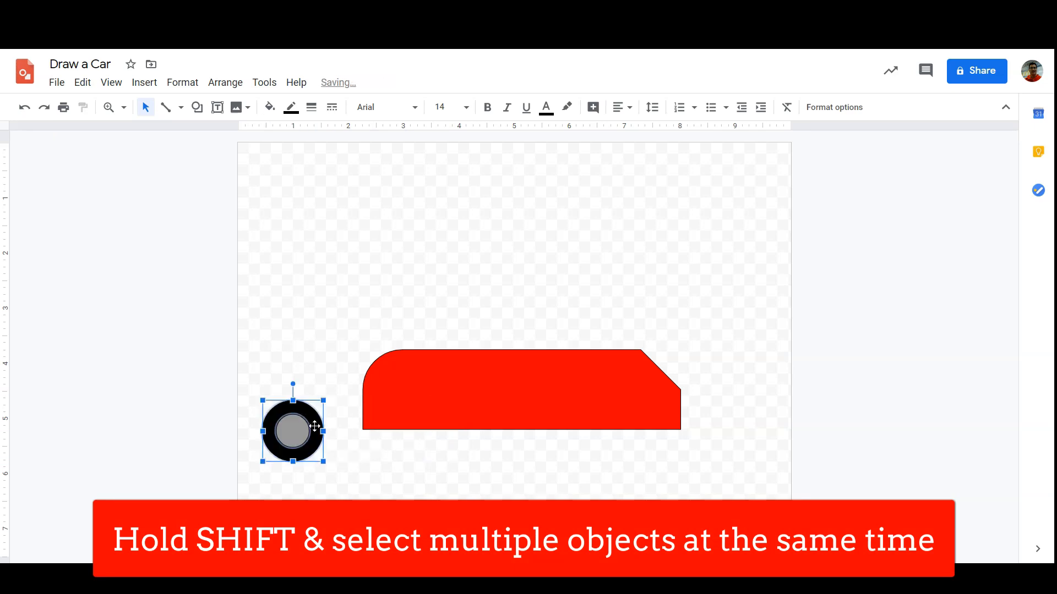
pyautogui.click(24, 107)
pyautogui.click(509, 466)
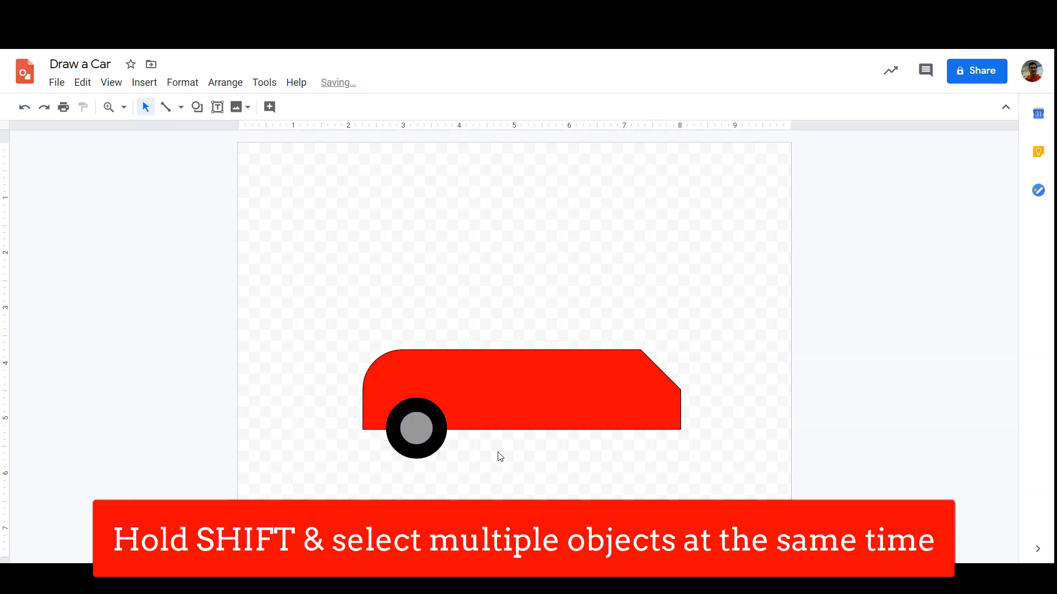
# Duplicate the rear wheel's black circle and gray hub together, and place the copy level with it as the front wheel.
pyautogui.click(420, 404)
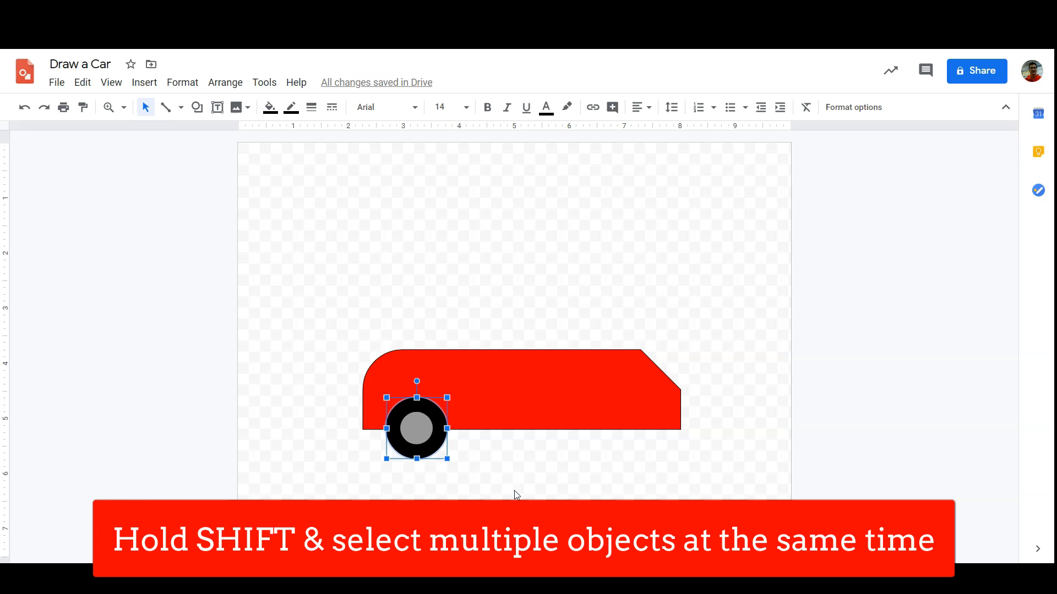
pyautogui.keyDown('shift'); pyautogui.click(415, 424); pyautogui.keyUp('shift')
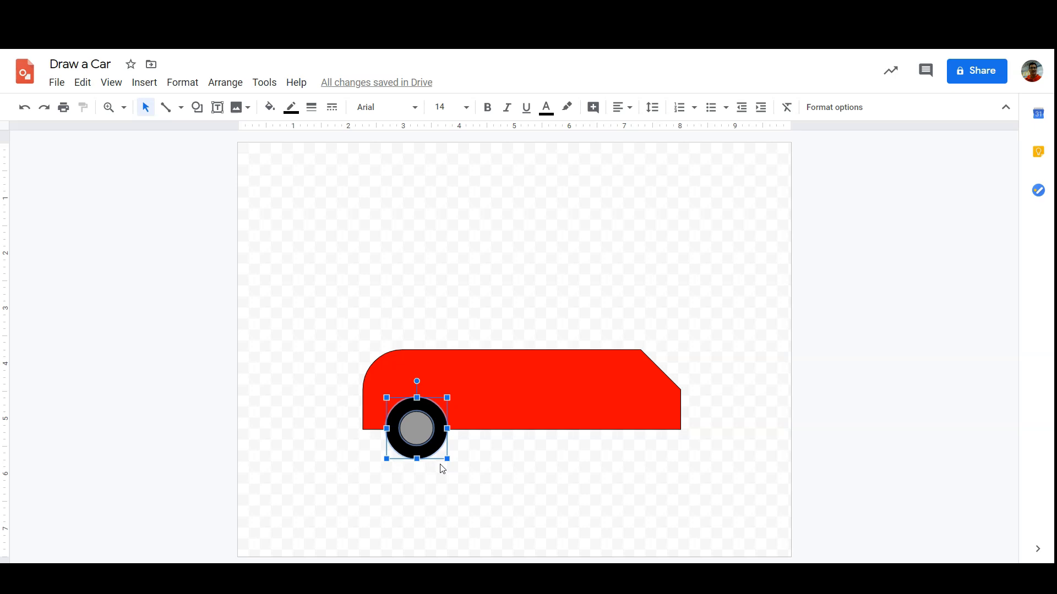
pyautogui.hotkey('ctrl', 'd')
pyautogui.moveTo(423, 438); pyautogui.dragTo(610, 432)
pyautogui.click(570, 494)
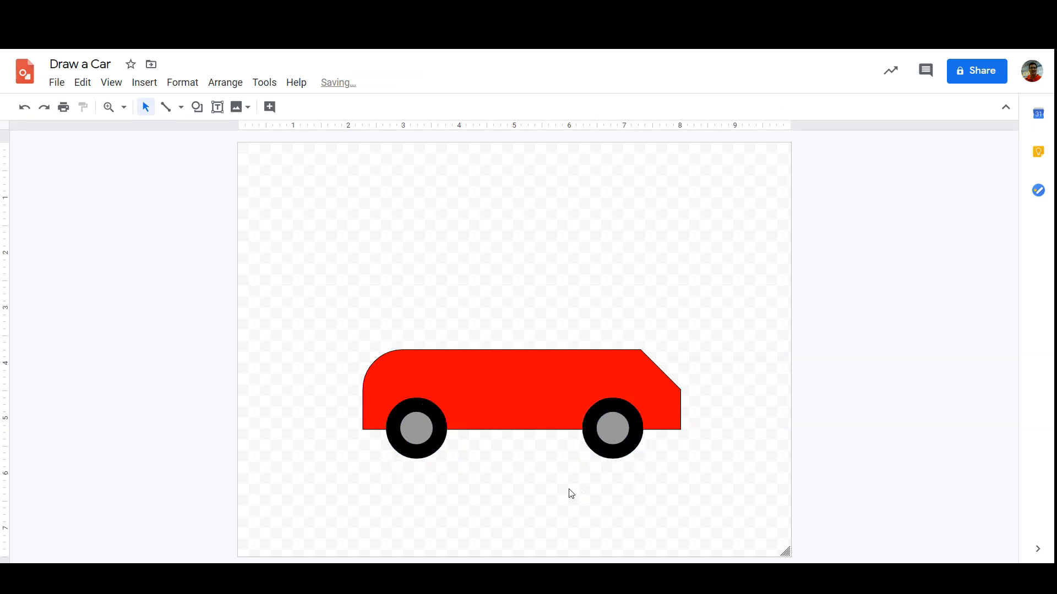
# Draw a rectangle with both top corners snipped, about 3.6 inches wide, as the cabin, resting on the car body's top edge.
pyautogui.click(194, 111)
pyautogui.moveTo(234, 132)
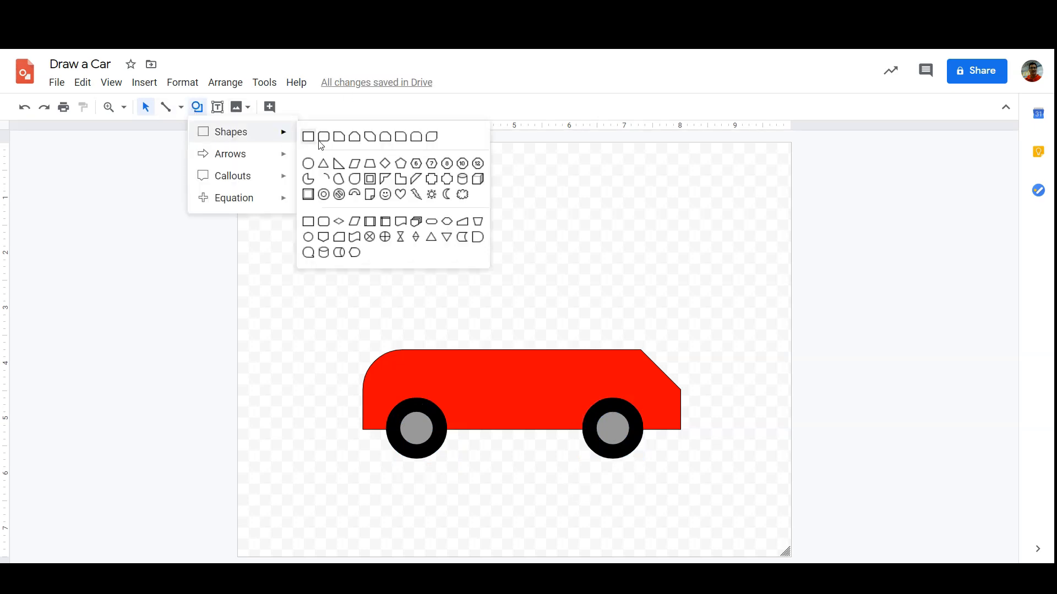
pyautogui.click(354, 137)
pyautogui.moveTo(405, 299)
pyautogui.mouseDown()
pyautogui.moveTo(545, 349)
pyautogui.moveTo(620, 354)
pyautogui.moveTo(546, 360)
pyautogui.mouseUp()
pyautogui.moveTo(484, 343); pyautogui.dragTo(503, 320)
pyautogui.moveTo(573, 337); pyautogui.dragTo(594, 320)
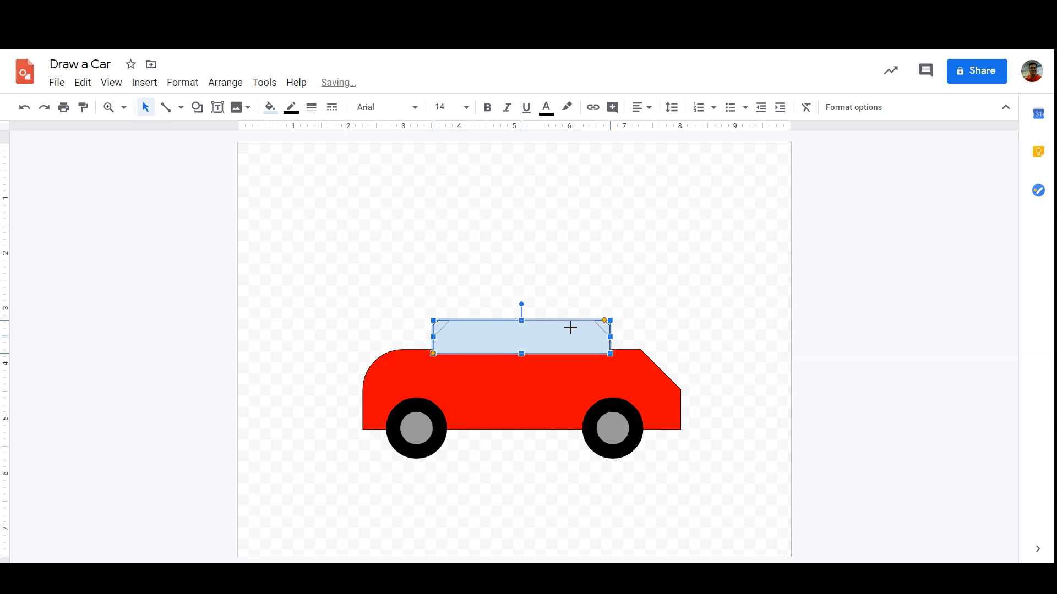
pyautogui.moveTo(430, 338)
pyautogui.mouseDown()
pyautogui.moveTo(412, 337)
pyautogui.moveTo(446, 334)
pyautogui.mouseUp()
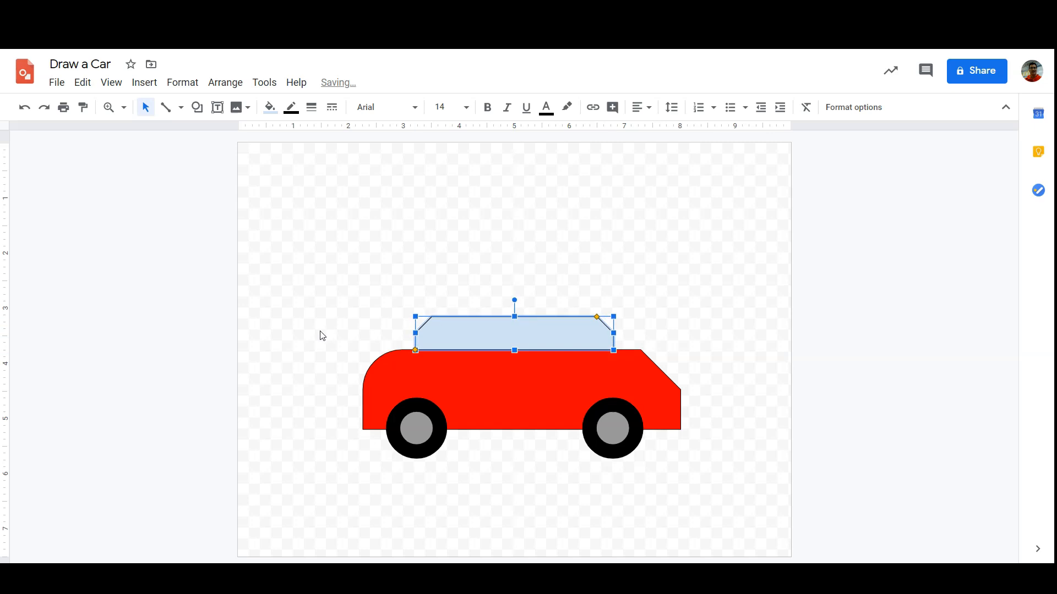
# Raise the cabin's top edge to make it about 0.8 inches tall, keeping its base on the body.
pyautogui.click(322, 335)
pyautogui.click(515, 342)
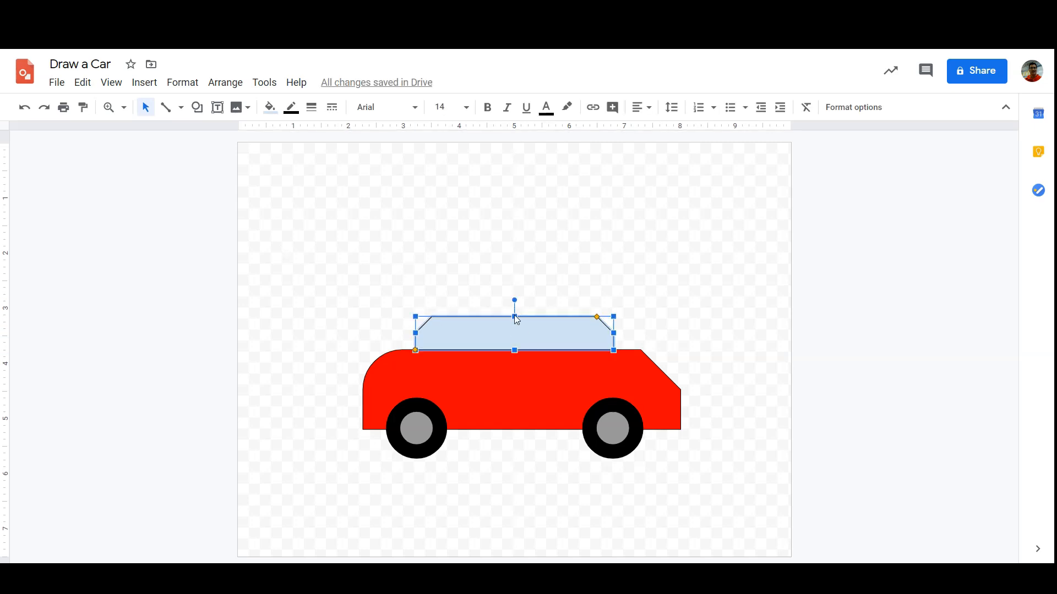
pyautogui.moveTo(514, 317); pyautogui.dragTo(514, 304)
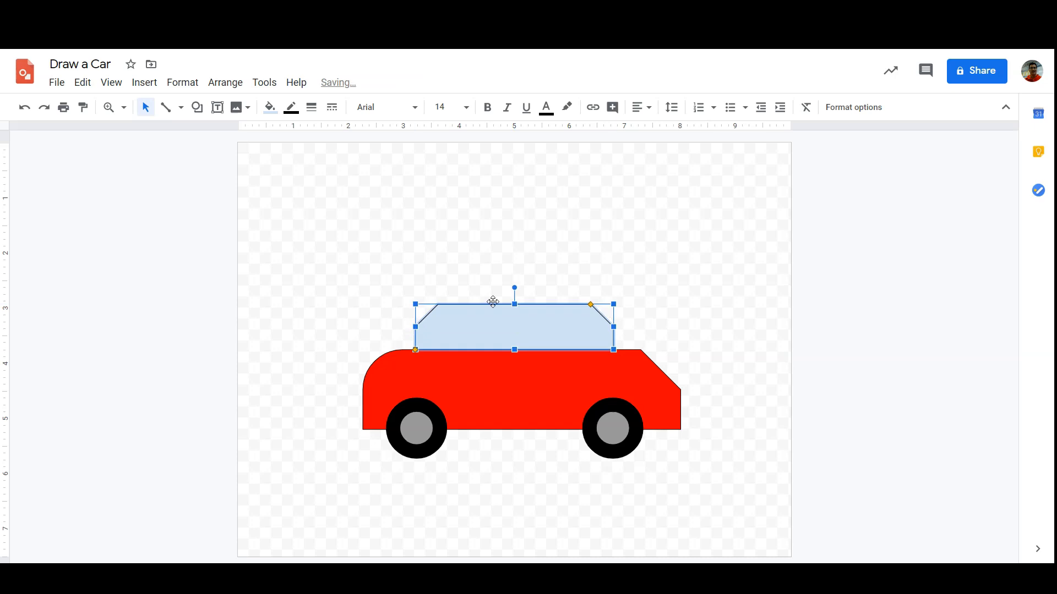
# Draw a rectangle about 0.6 inches wide over the rear part of the cabin at full cabin height and fill it red.
pyautogui.click(199, 108)
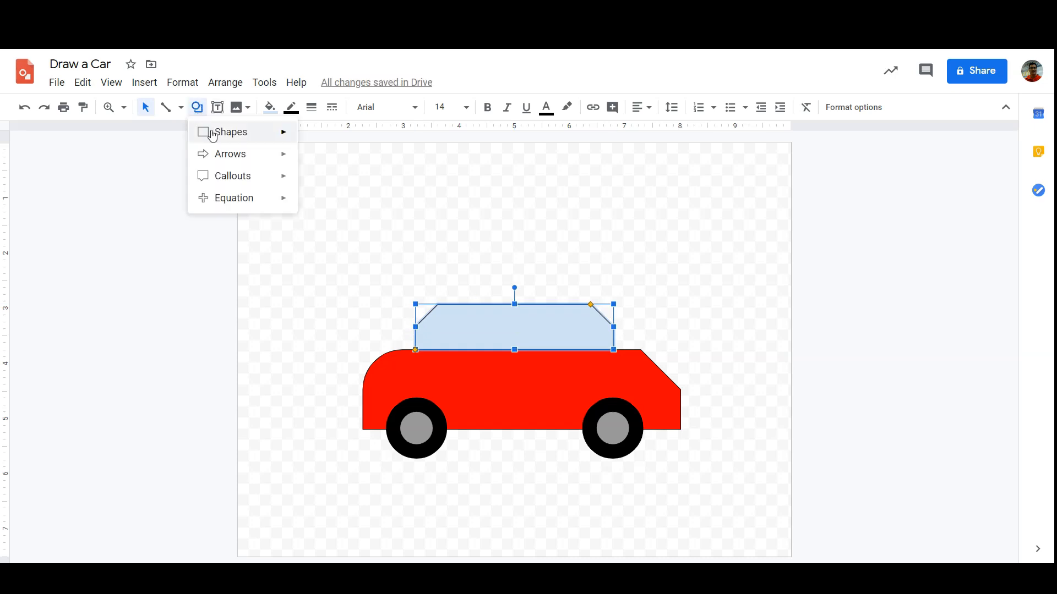
pyautogui.moveTo(214, 134)
pyautogui.click(309, 138)
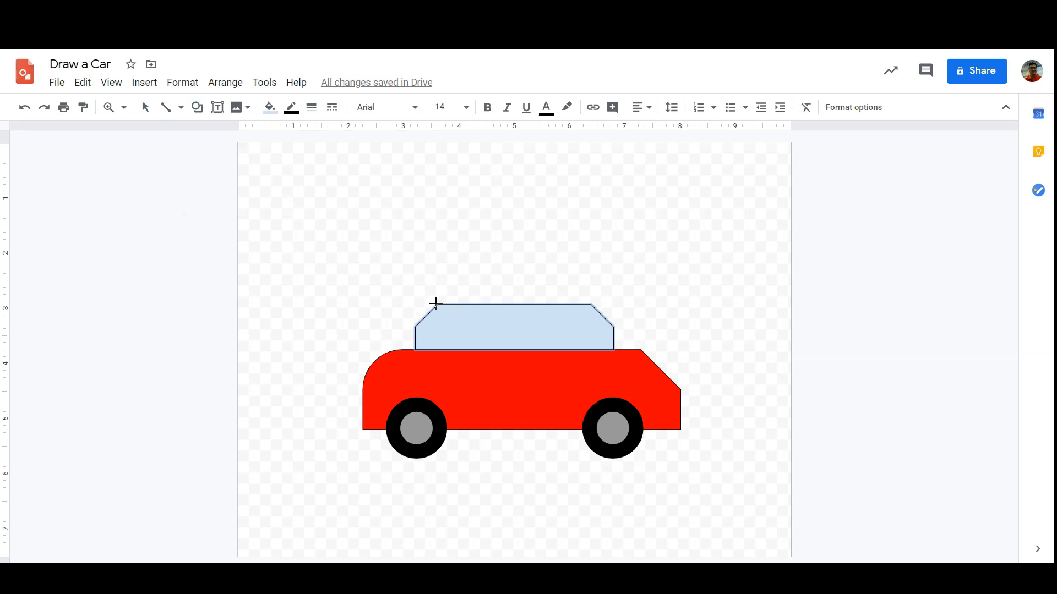
pyautogui.moveTo(439, 303); pyautogui.dragTo(472, 350)
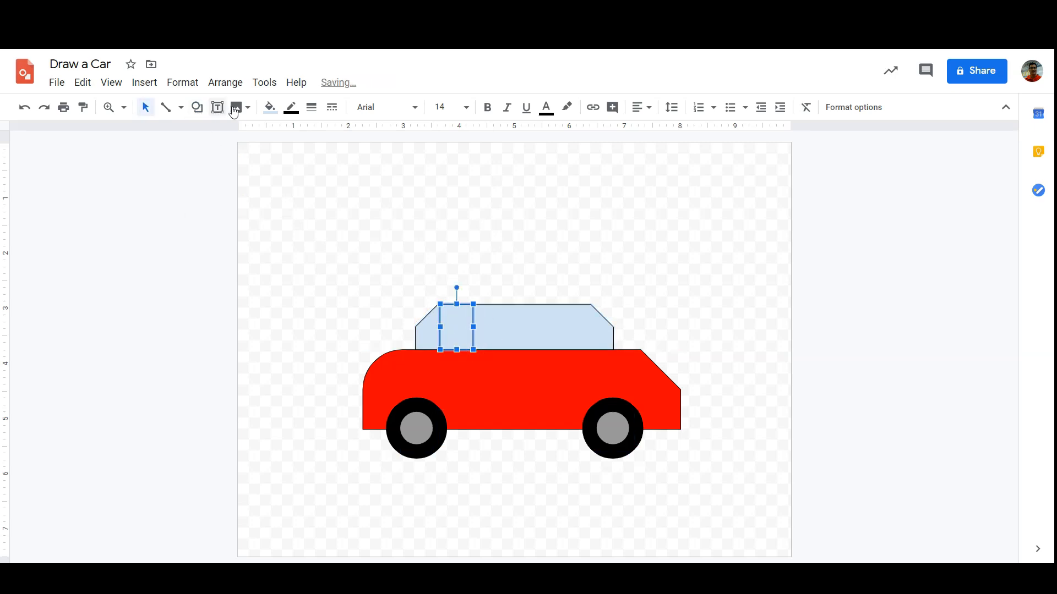
pyautogui.click(269, 107)
pyautogui.click(291, 197)
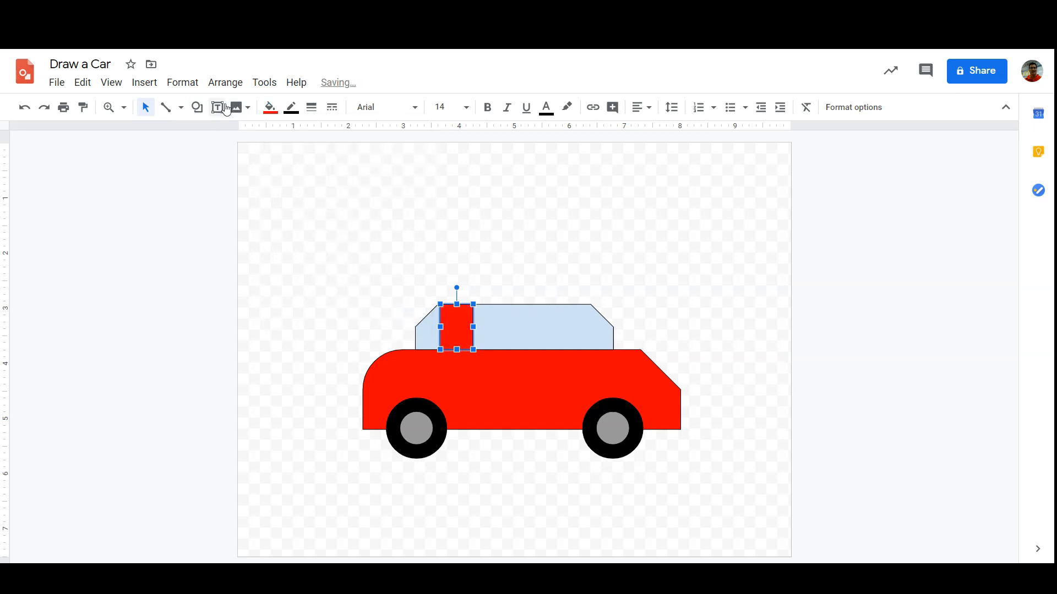
# Draw a thin red rectangle about 2 inches long just under the cabin's roofline, from the wide red pillar toward the front.
pyautogui.click(197, 108)
pyautogui.moveTo(212, 129)
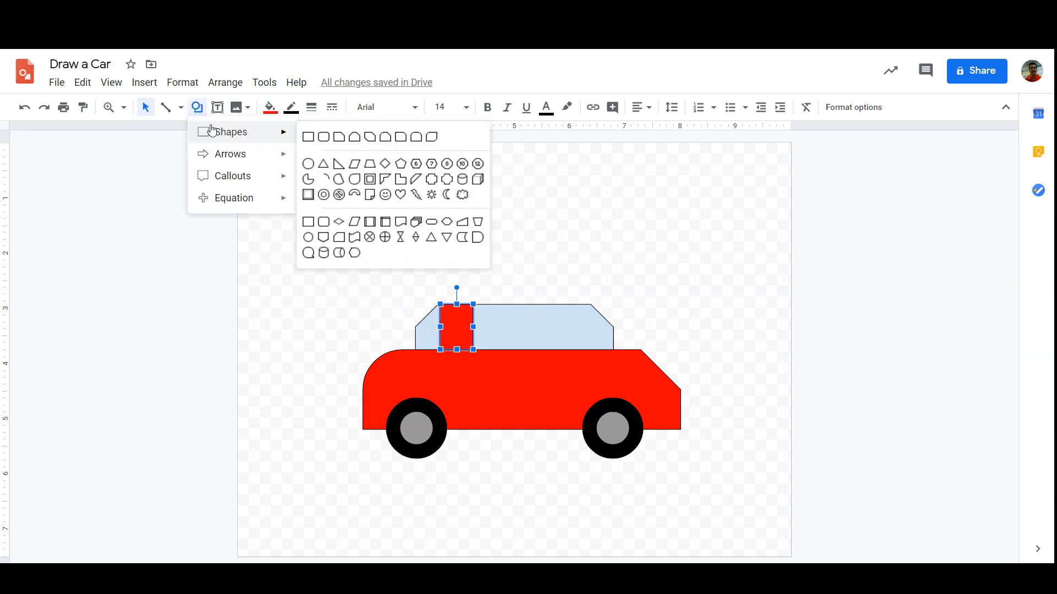
pyautogui.click(308, 137)
pyautogui.moveTo(473, 305); pyautogui.dragTo(587, 309)
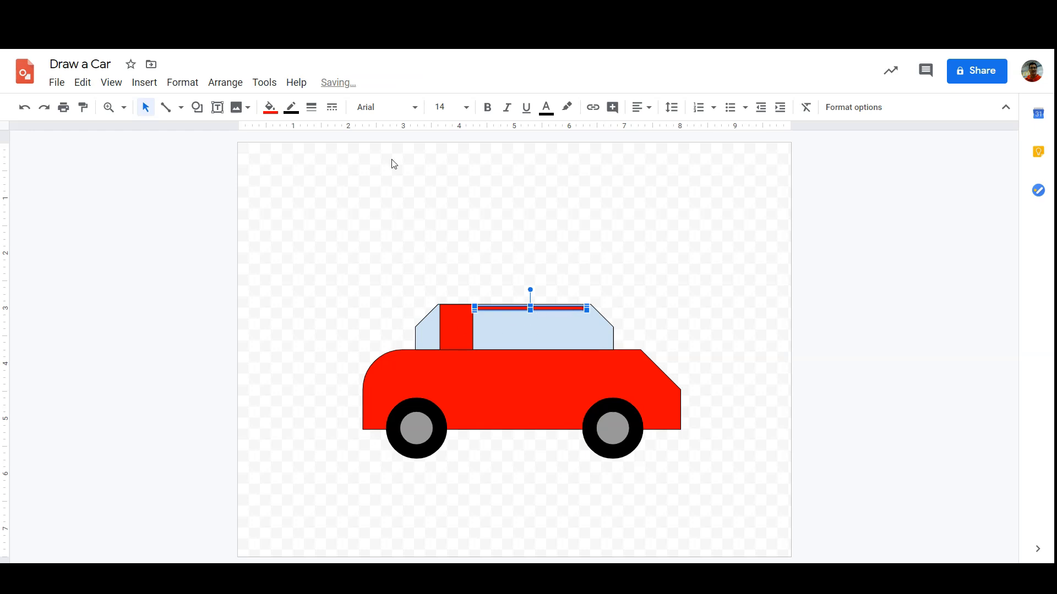
# Fit the roof strip against the wide pillar and roofline, thicken it, and extend it to the roof's front corner.
pyautogui.click(107, 111)
pyautogui.click(540, 310)
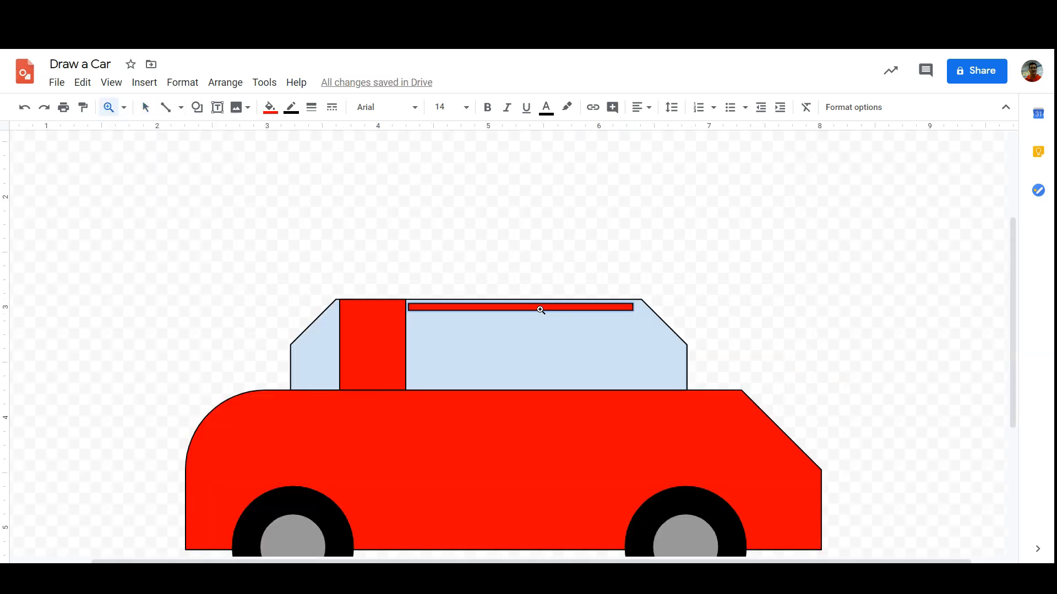
pyautogui.click(539, 310)
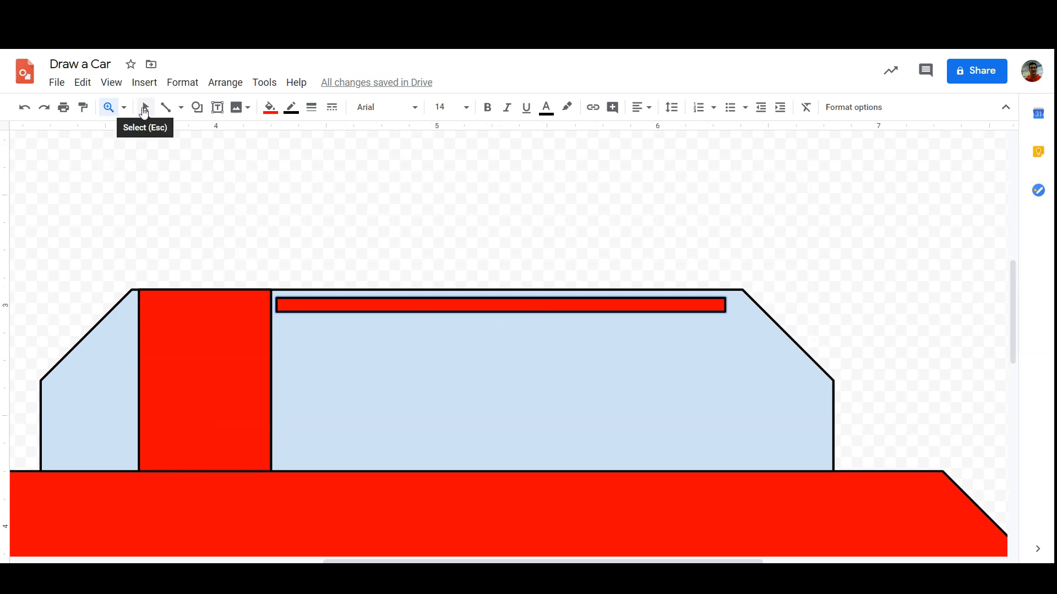
pyautogui.click(144, 110)
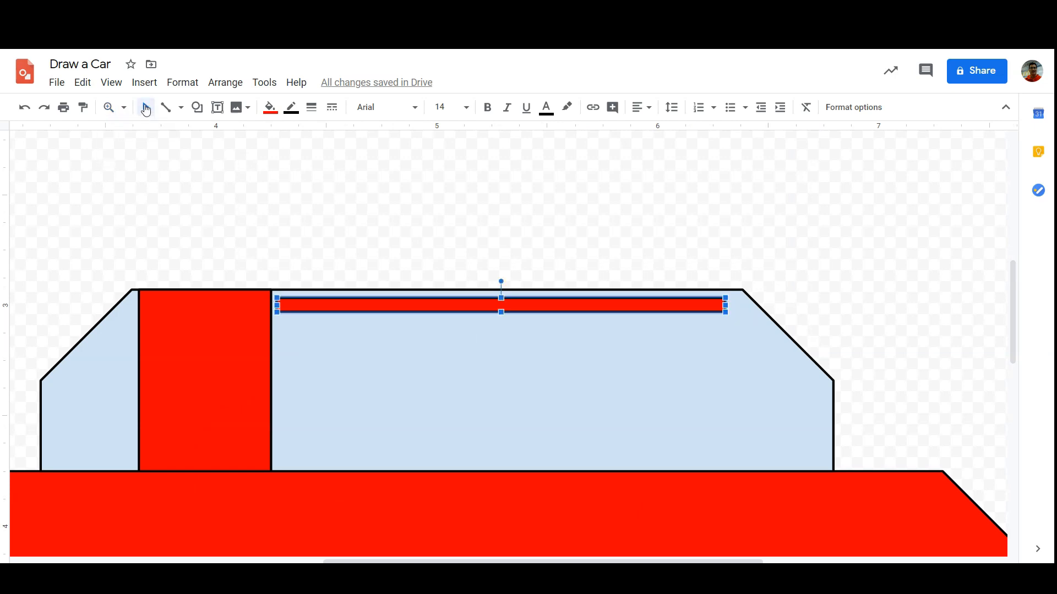
pyautogui.moveTo(334, 306); pyautogui.dragTo(328, 301)
pyautogui.moveTo(497, 308); pyautogui.dragTo(497, 322)
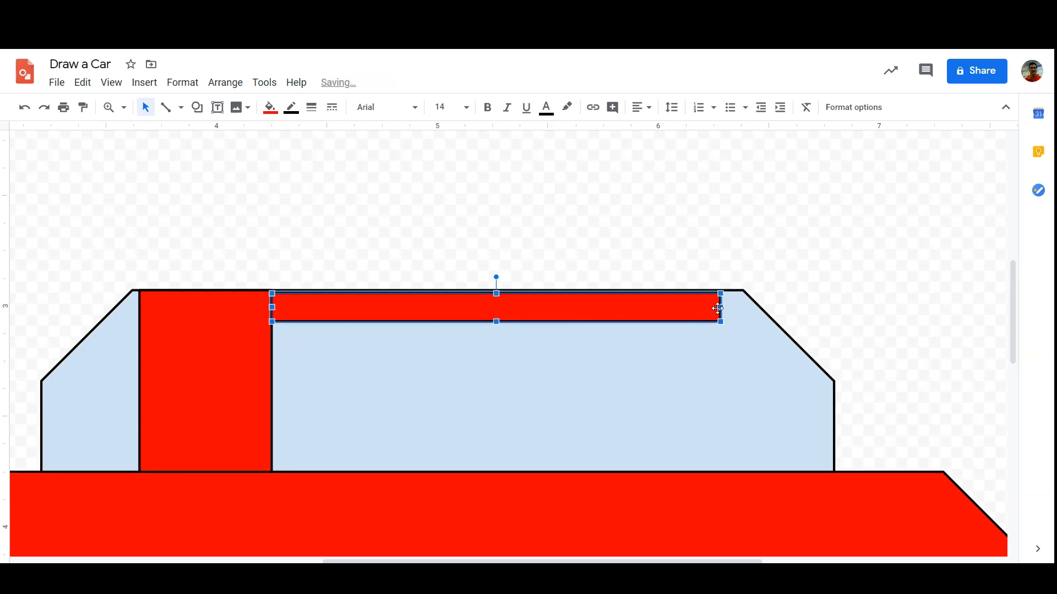
pyautogui.moveTo(718, 309); pyautogui.dragTo(744, 307)
pyautogui.click(446, 247)
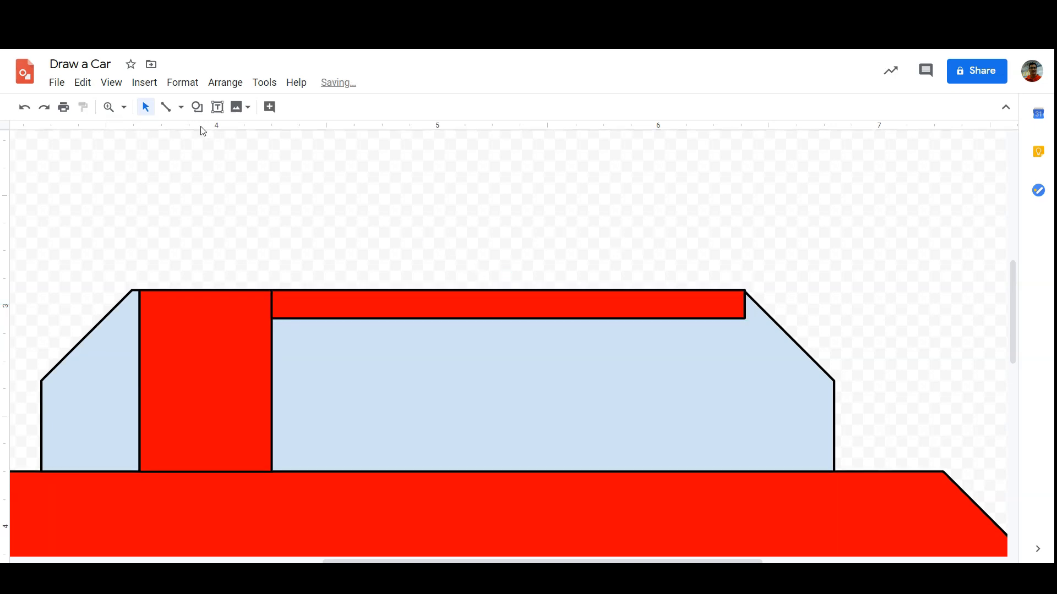
# Draw a narrow upright rectangle about 0.8 inches tall at the roof strip's front end and fill it red.
pyautogui.click(197, 107)
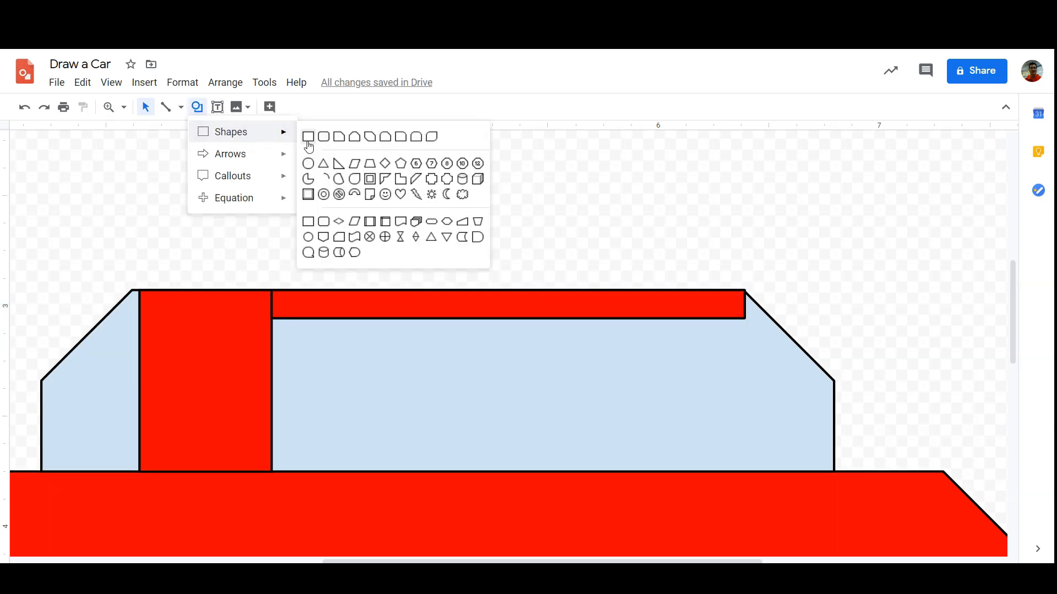
pyautogui.click(308, 137)
pyautogui.moveTo(722, 302)
pyautogui.mouseDown()
pyautogui.moveTo(767, 453)
pyautogui.moveTo(748, 478)
pyautogui.mouseUp()
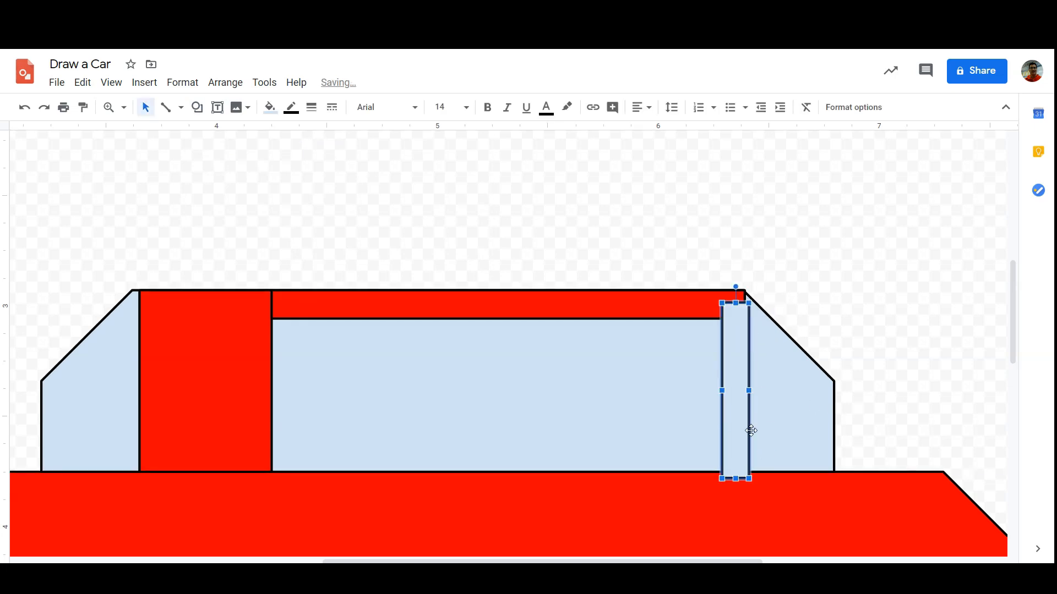
pyautogui.click(269, 108)
pyautogui.click(292, 197)
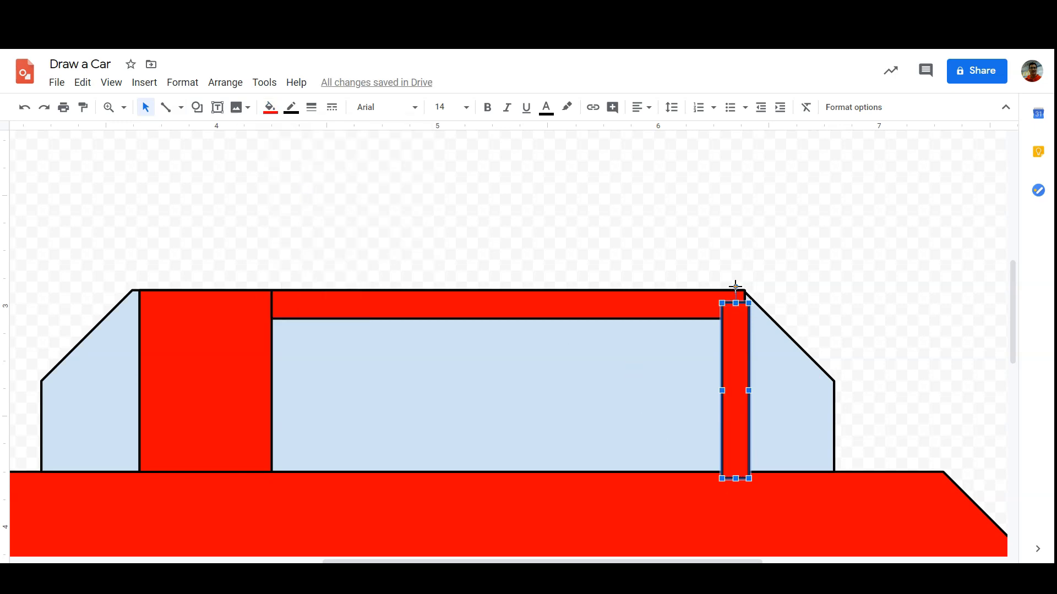
# Rotate the narrow red pillar and position it to slant from the roof's front corner down onto the car body.
pyautogui.moveTo(735, 286); pyautogui.dragTo(680, 296)
pyautogui.moveTo(726, 382); pyautogui.dragTo(768, 365)
pyautogui.moveTo(815, 450); pyautogui.dragTo(836, 481)
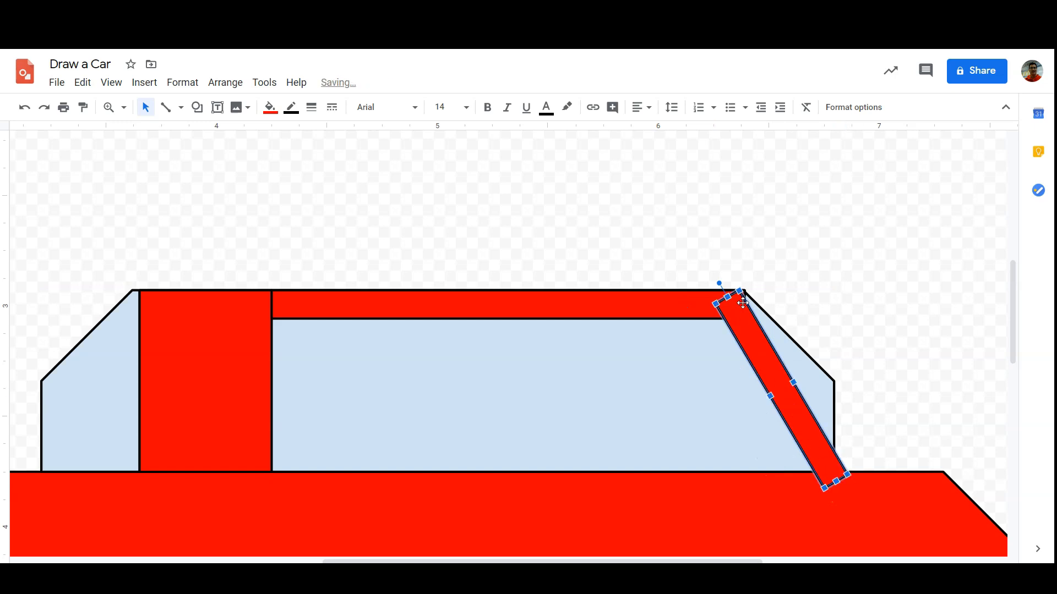
pyautogui.moveTo(743, 329); pyautogui.dragTo(748, 329)
pyautogui.click(863, 335)
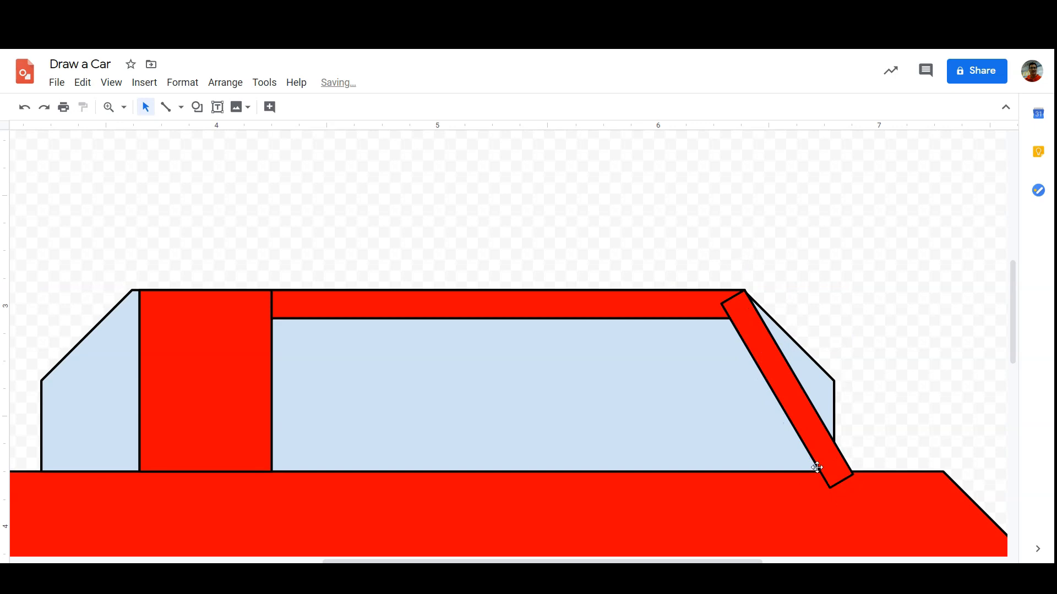
pyautogui.click(840, 488)
pyautogui.click(875, 431)
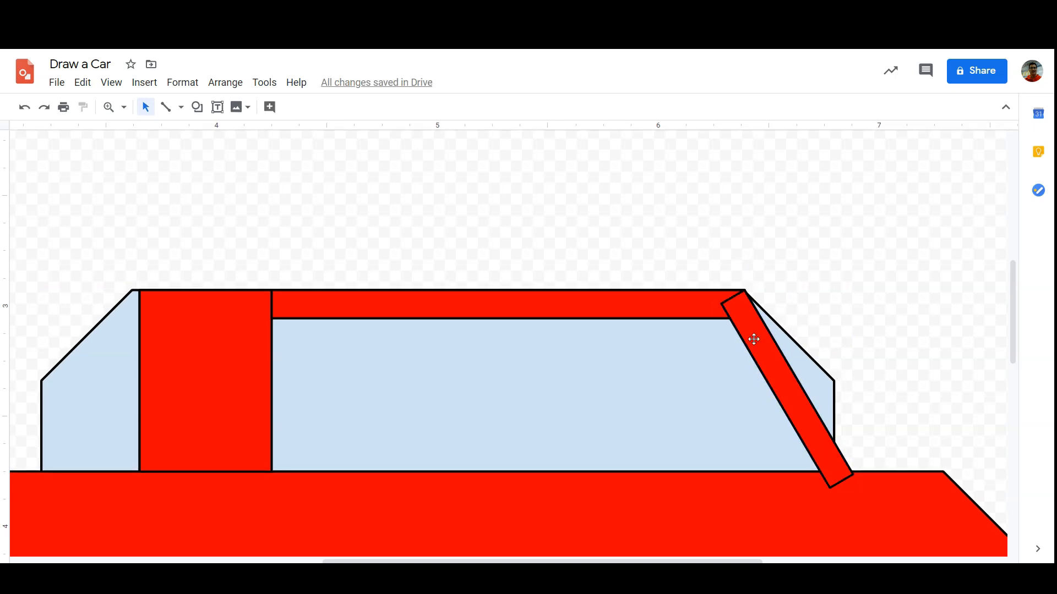
# Bring the red car body to the front so it covers the slanted pillar's lower end.
pyautogui.click(754, 339)
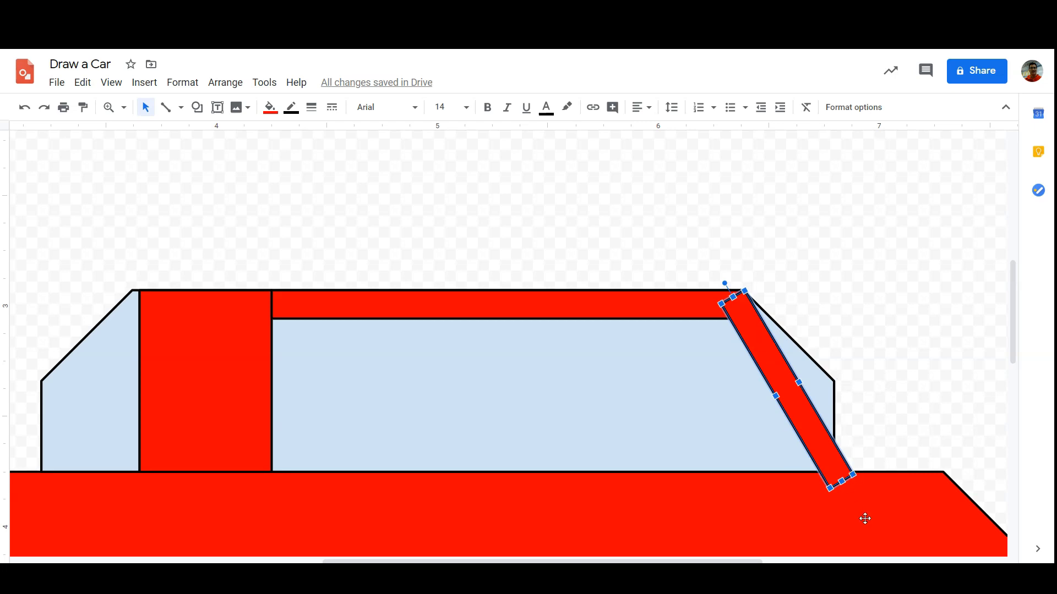
pyautogui.click(865, 518)
pyautogui.scroll(-5, 757, 437)
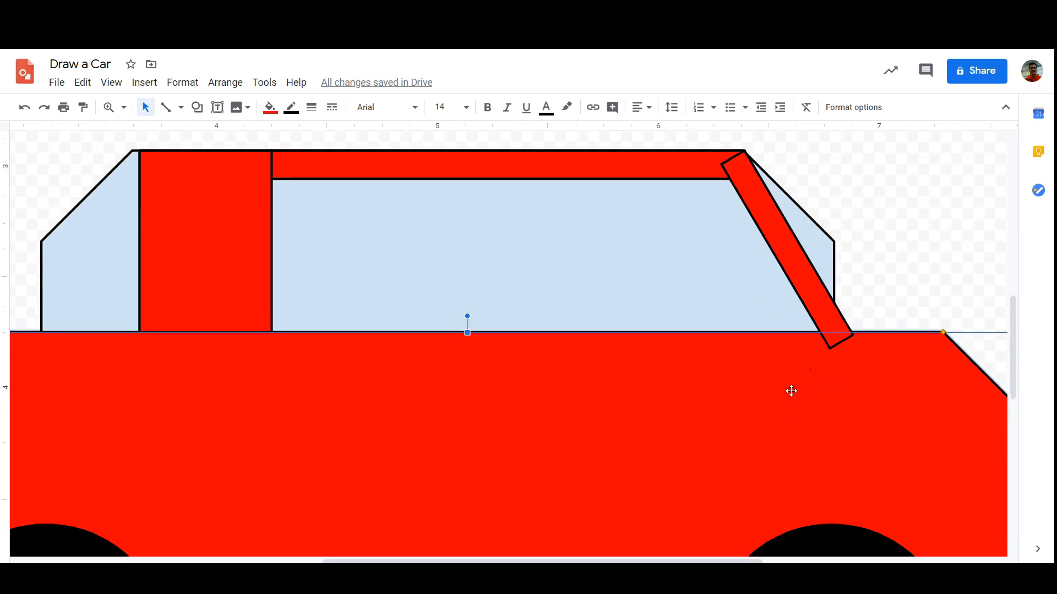
pyautogui.scroll(3, 757, 316)
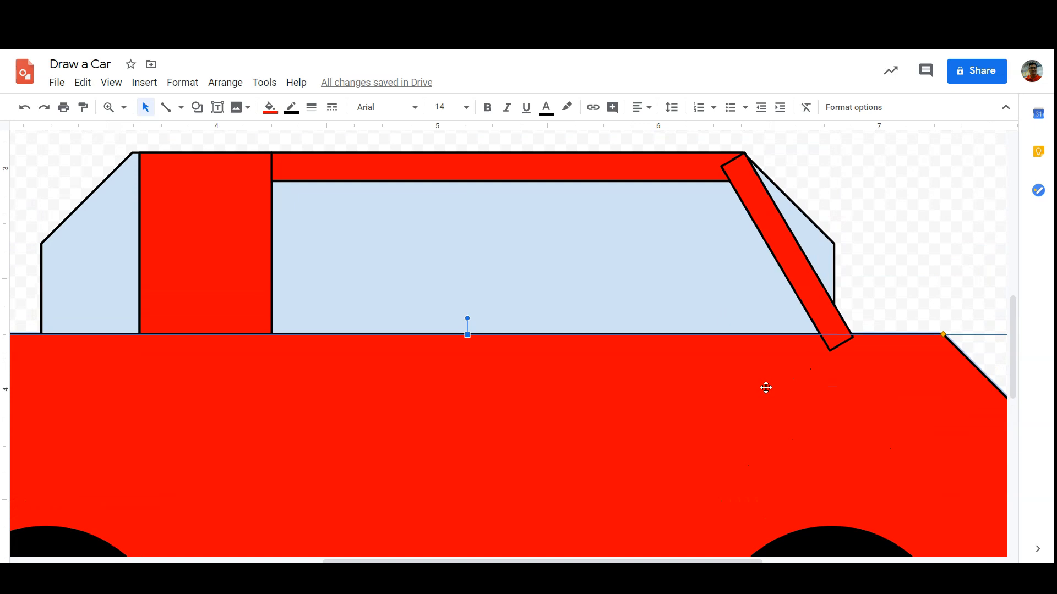
pyautogui.click(225, 82)
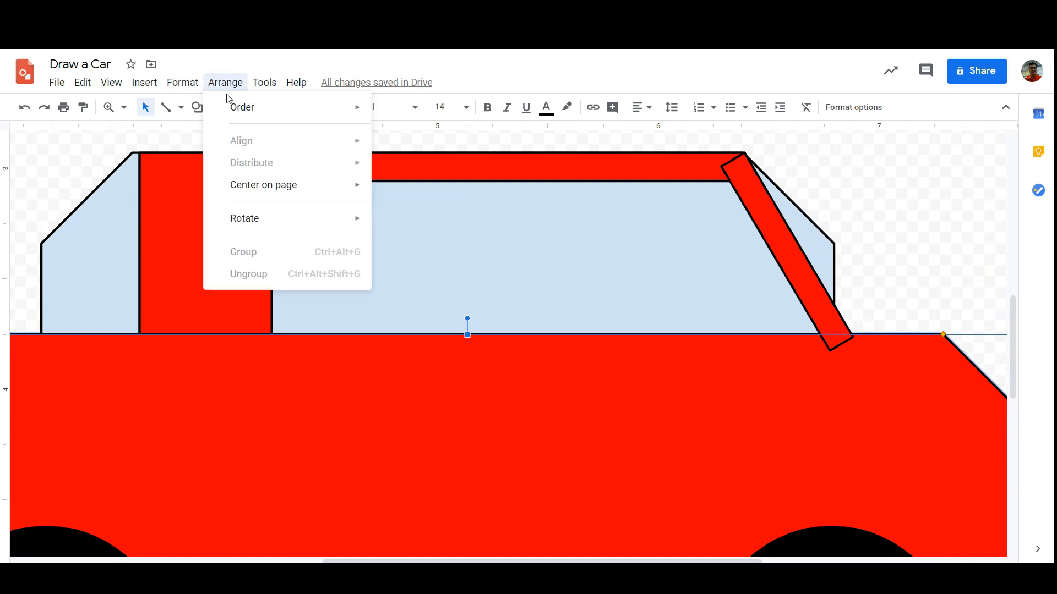
pyautogui.moveTo(230, 108)
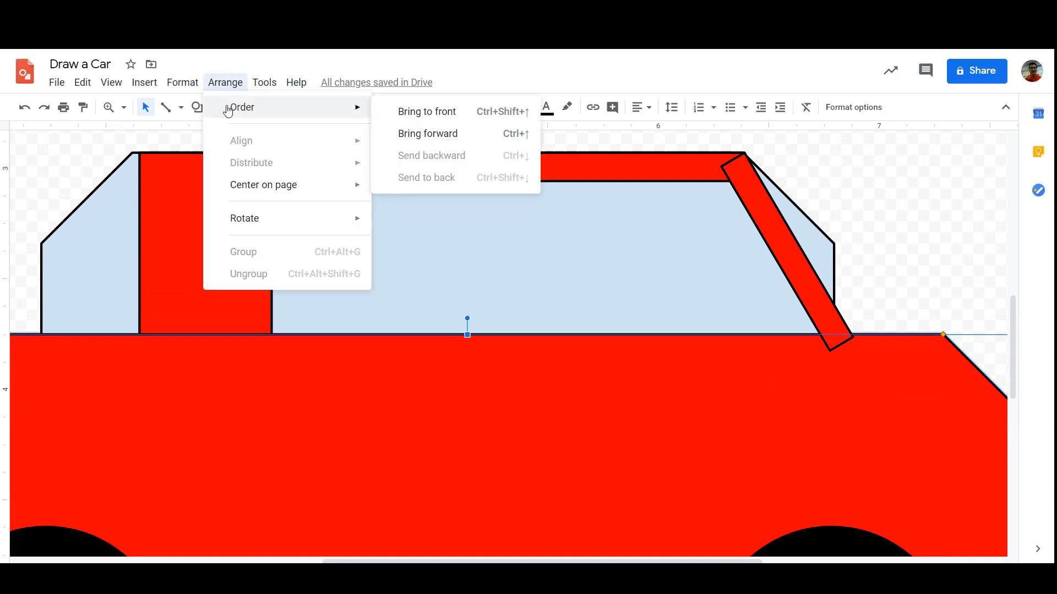
pyautogui.click(452, 112)
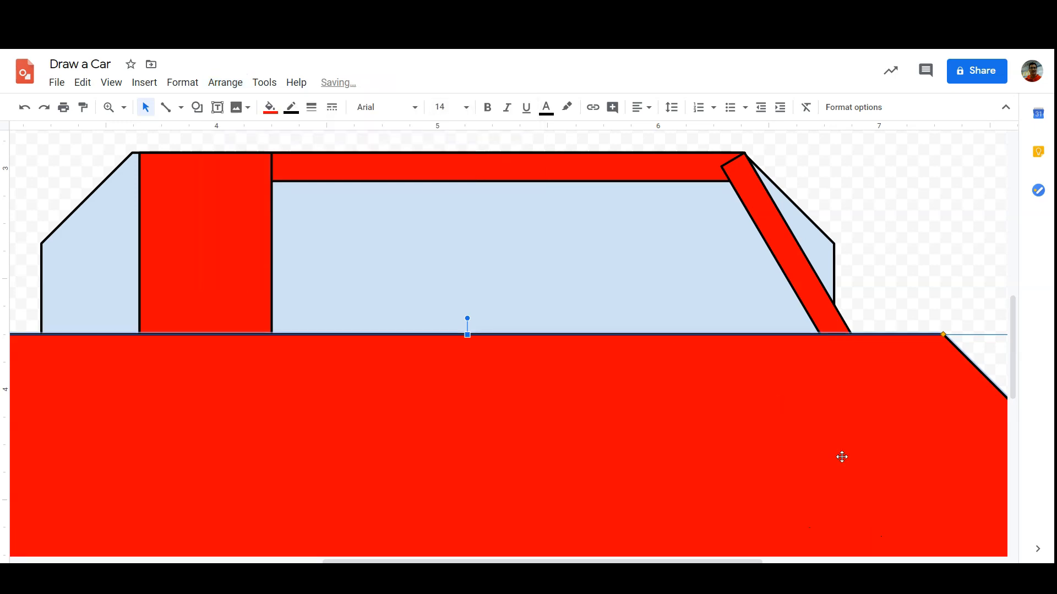
# Bring the front wheel's black tire and gray hub together to the front so the full wheel overlaps the body.
pyautogui.scroll(-5, 840, 455)
pyautogui.click(819, 407)
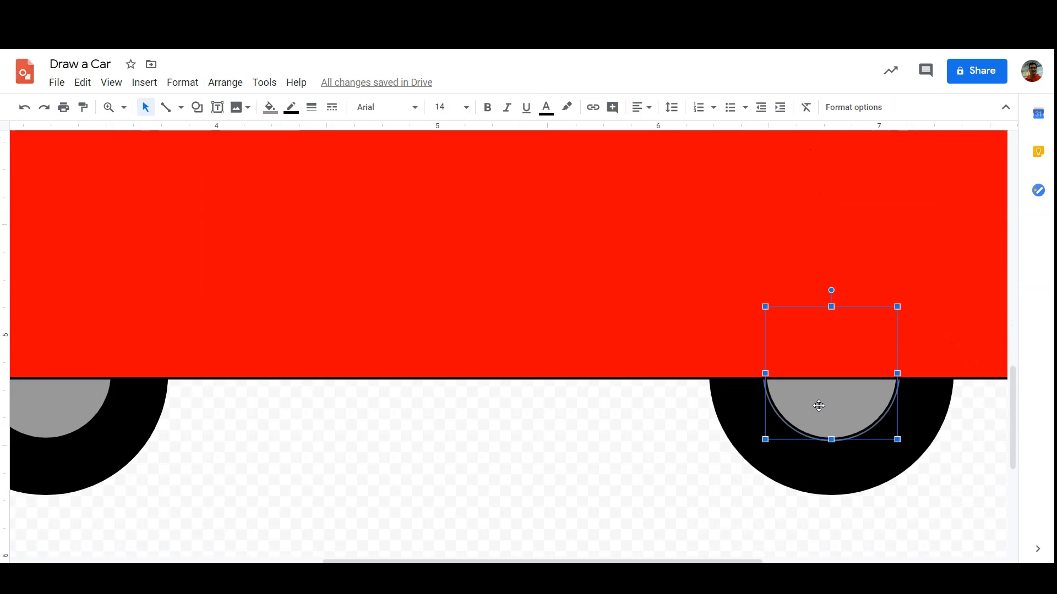
pyautogui.click(750, 409)
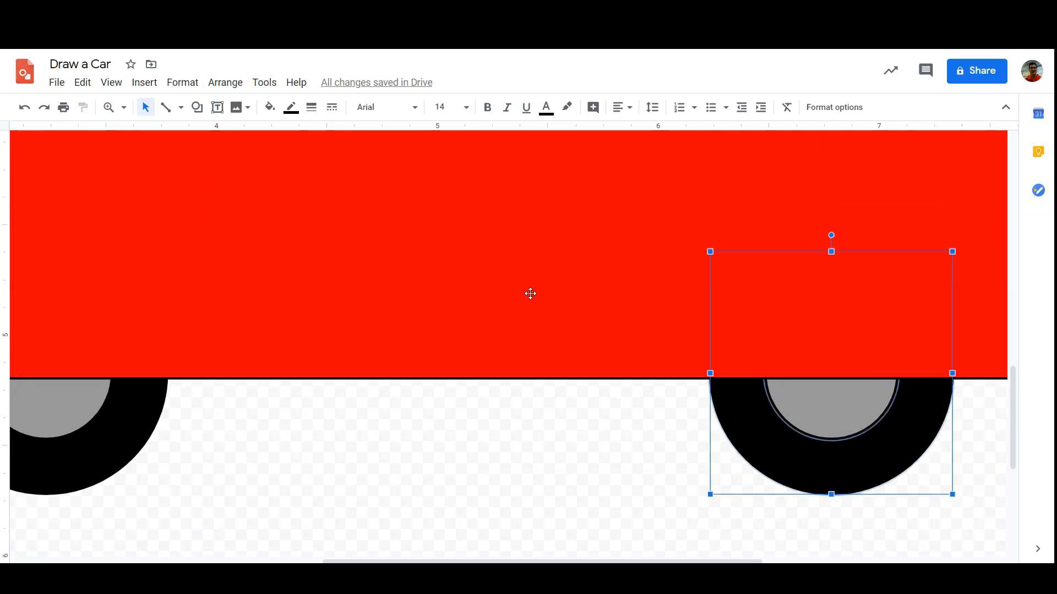
pyautogui.click(225, 84)
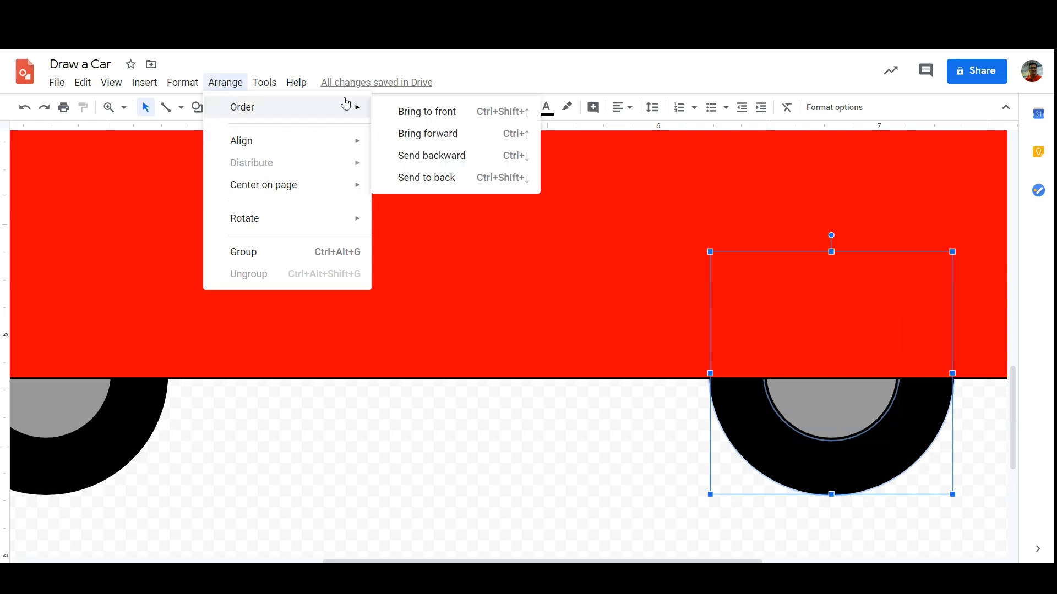
pyautogui.moveTo(343, 108)
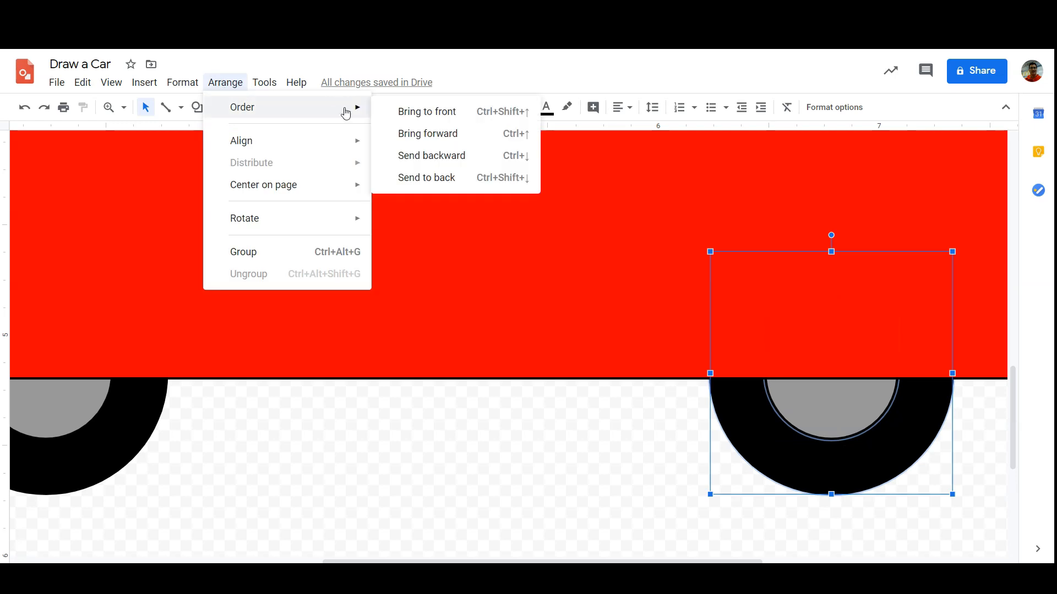
pyautogui.click(408, 110)
# Bring the rear wheel's black tire and gray hub together to the front of the car body.
pyautogui.click(117, 422)
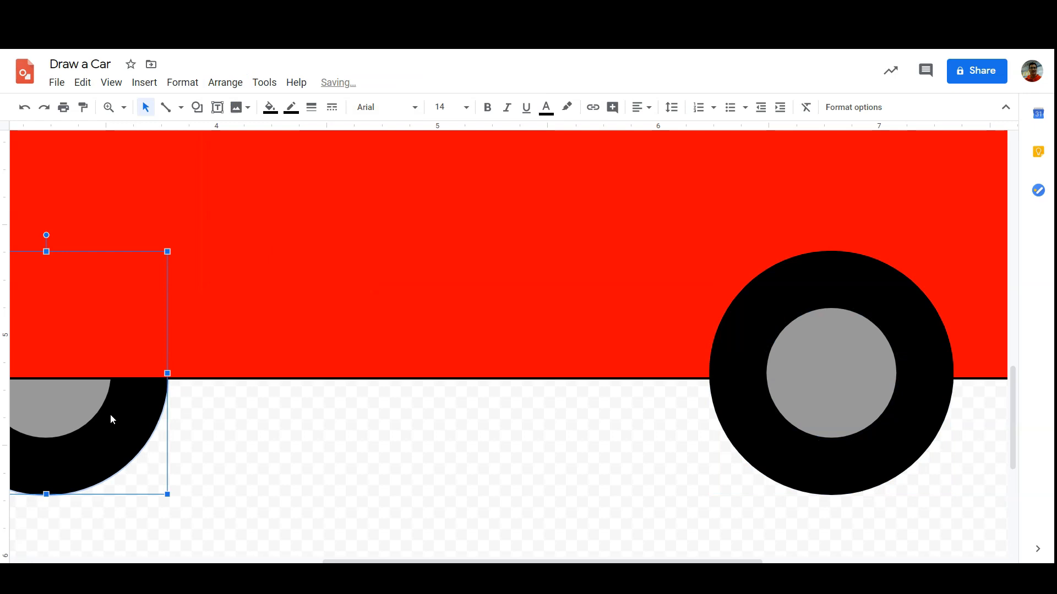
pyautogui.keyDown('shift'); pyautogui.click(59, 393); pyautogui.keyUp('shift')
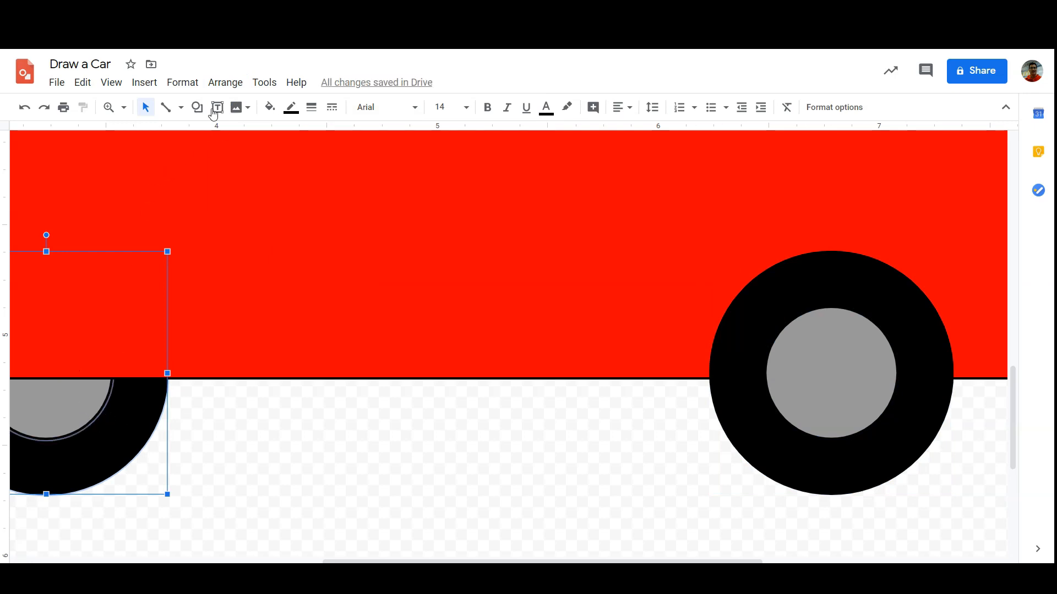
pyautogui.click(225, 83)
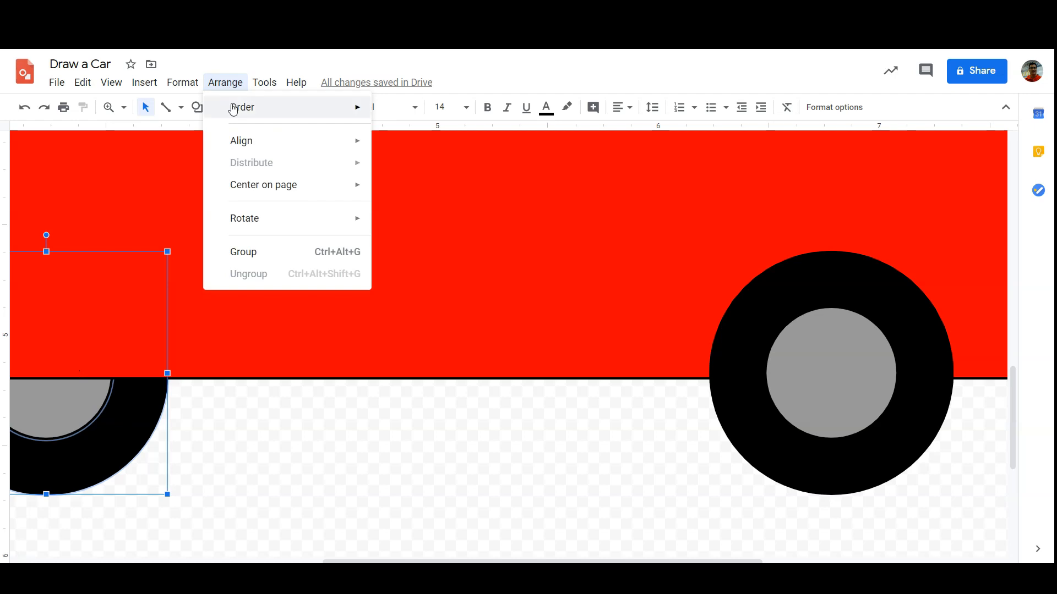
pyautogui.moveTo(231, 107)
pyautogui.click(426, 112)
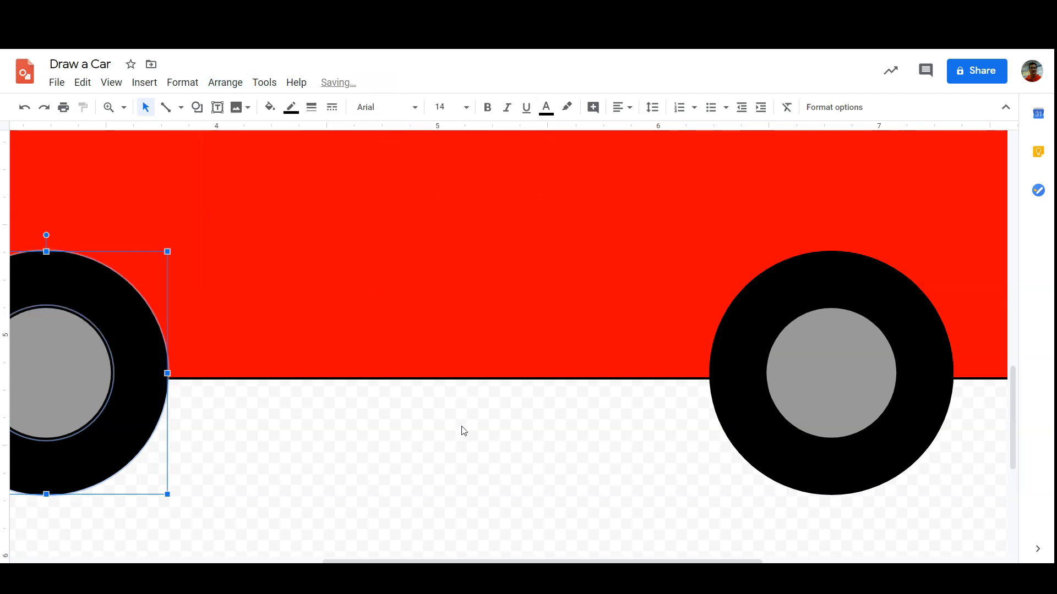
pyautogui.click(477, 455)
# Look over the car from roof to wheels to check how the body, wheels and pillars overlap.
pyautogui.scroll(3, 478, 454)
pyautogui.scroll(3, 863, 418)
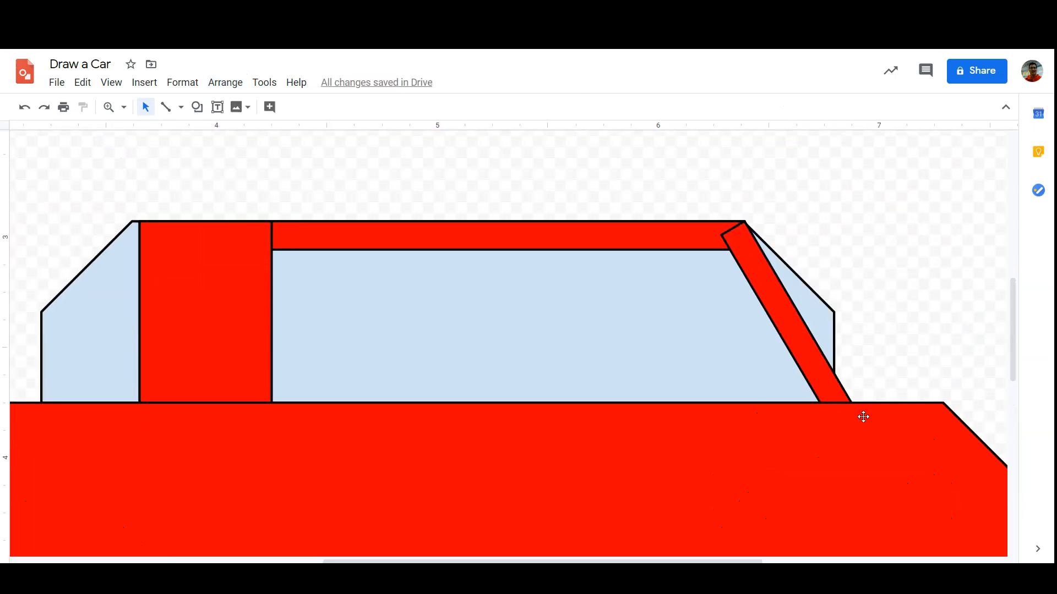
pyautogui.scroll(-2, 863, 403)
pyautogui.scroll(-1, 865, 397)
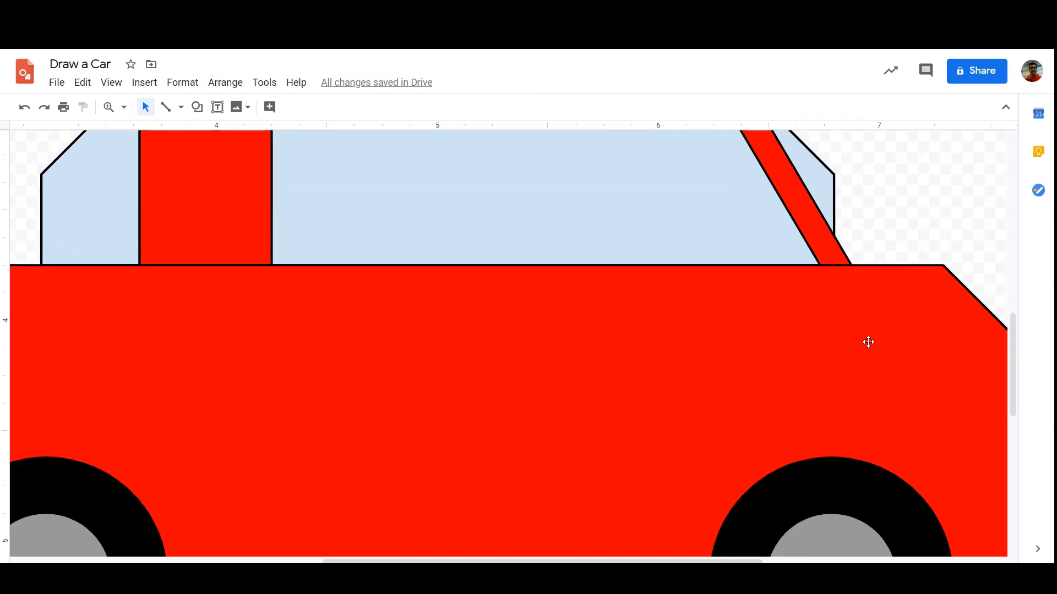
pyautogui.click(823, 322)
pyautogui.scroll(-2, 773, 382)
pyautogui.scroll(2, 849, 370)
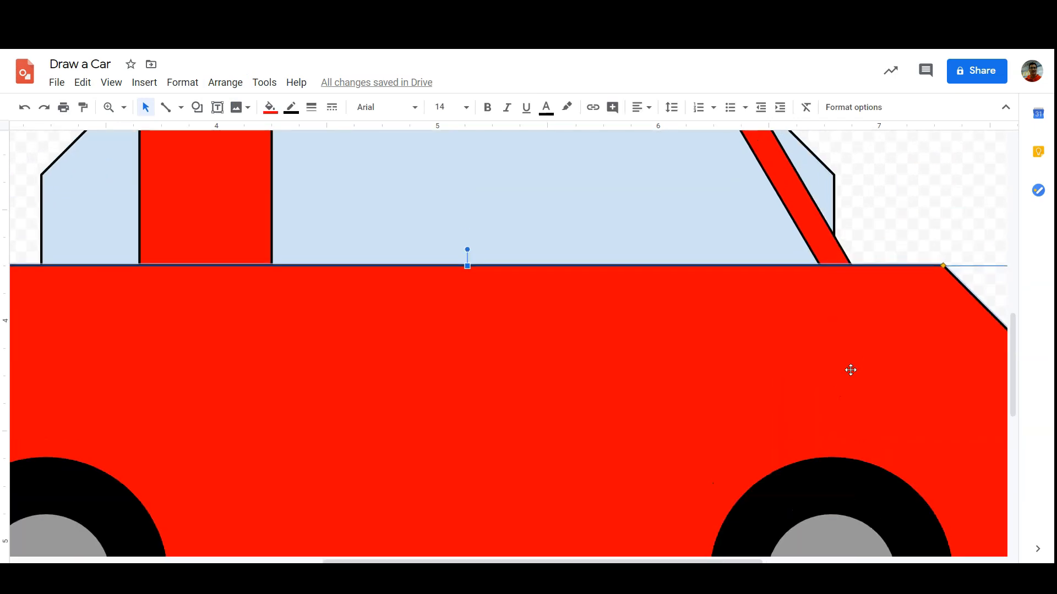
pyautogui.scroll(3, 824, 377)
pyautogui.scroll(1, 833, 305)
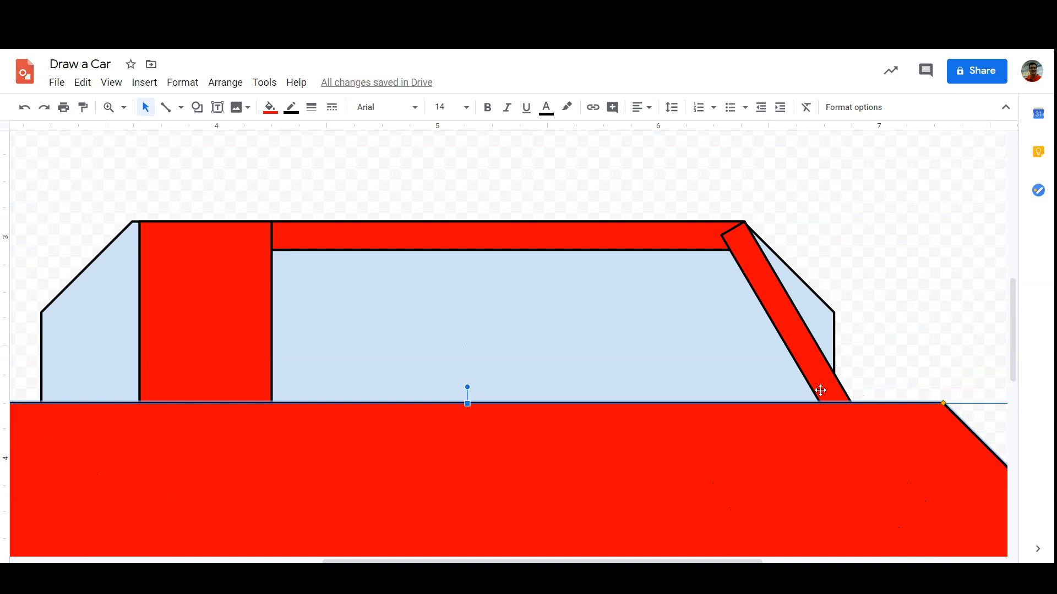
pyautogui.scroll(-6, 828, 388)
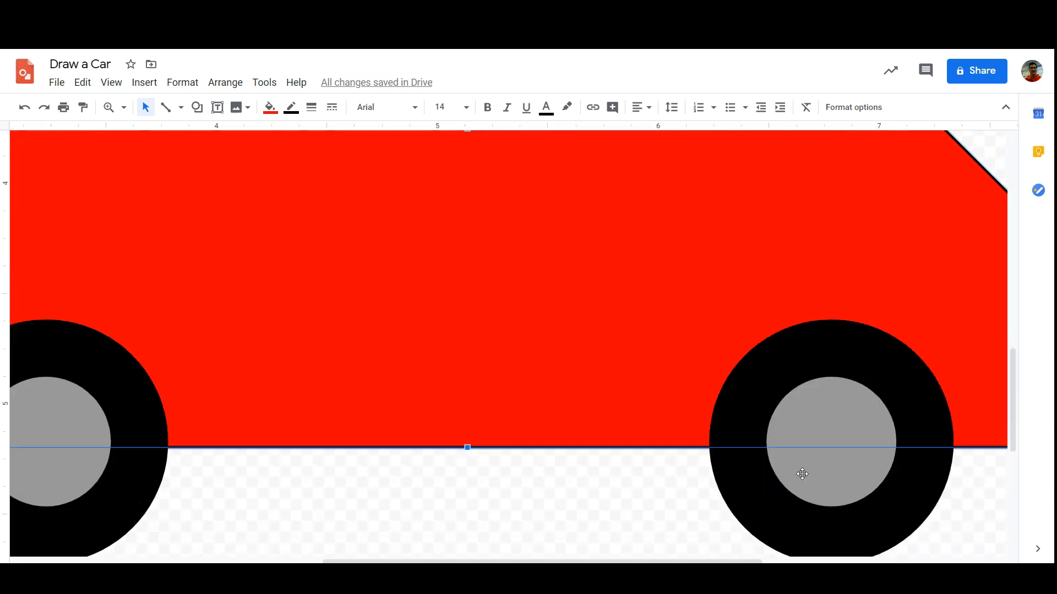
pyautogui.scroll(4, 804, 484)
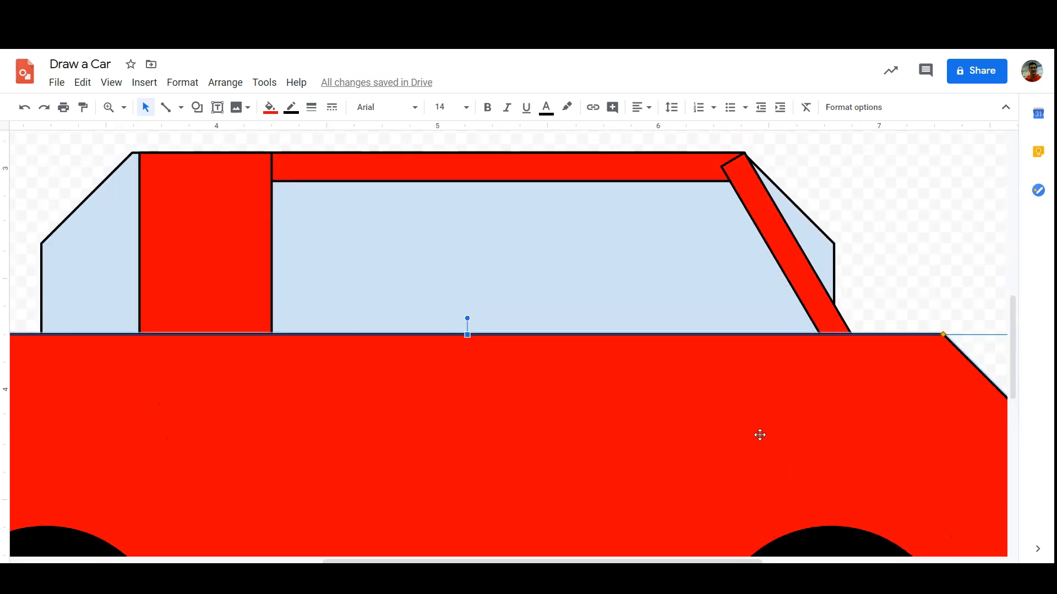
# Bring the red roof strip to the front so it covers the slanted pillar's upper end.
pyautogui.scroll(2, 666, 442)
pyautogui.click(527, 234)
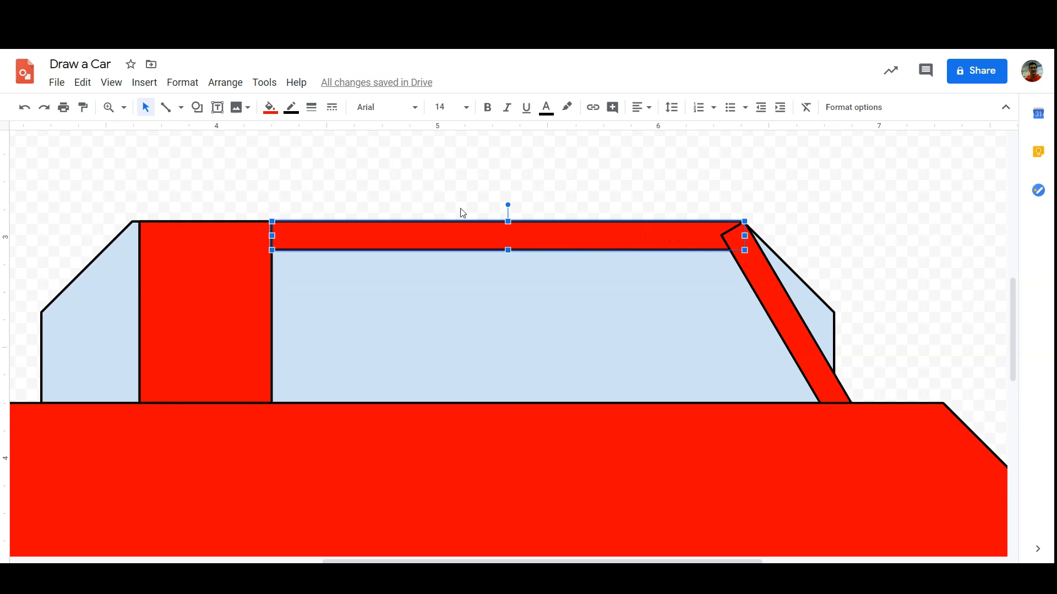
pyautogui.click(773, 277)
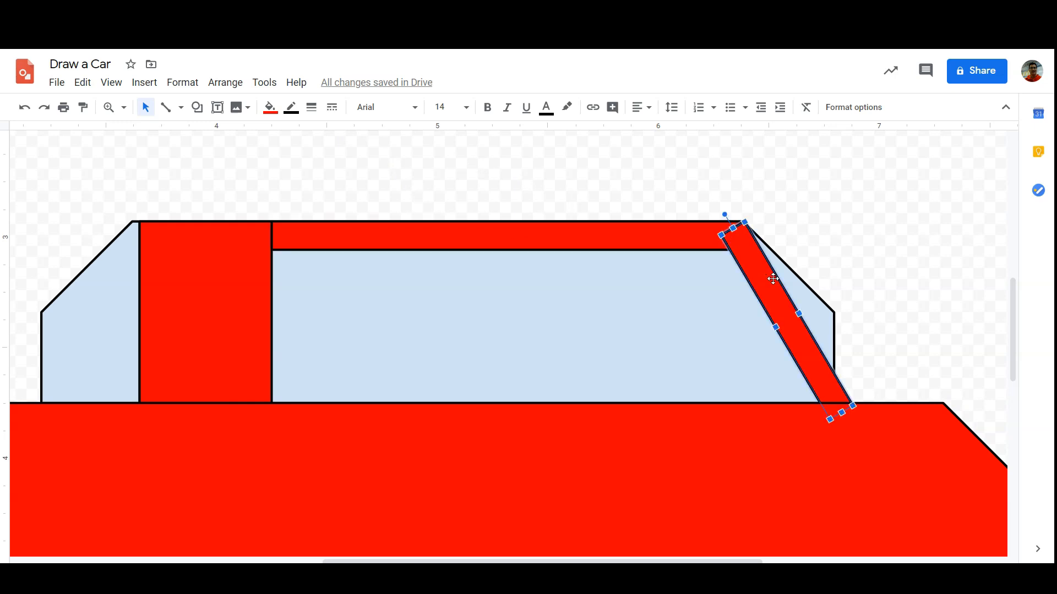
pyautogui.click(671, 239)
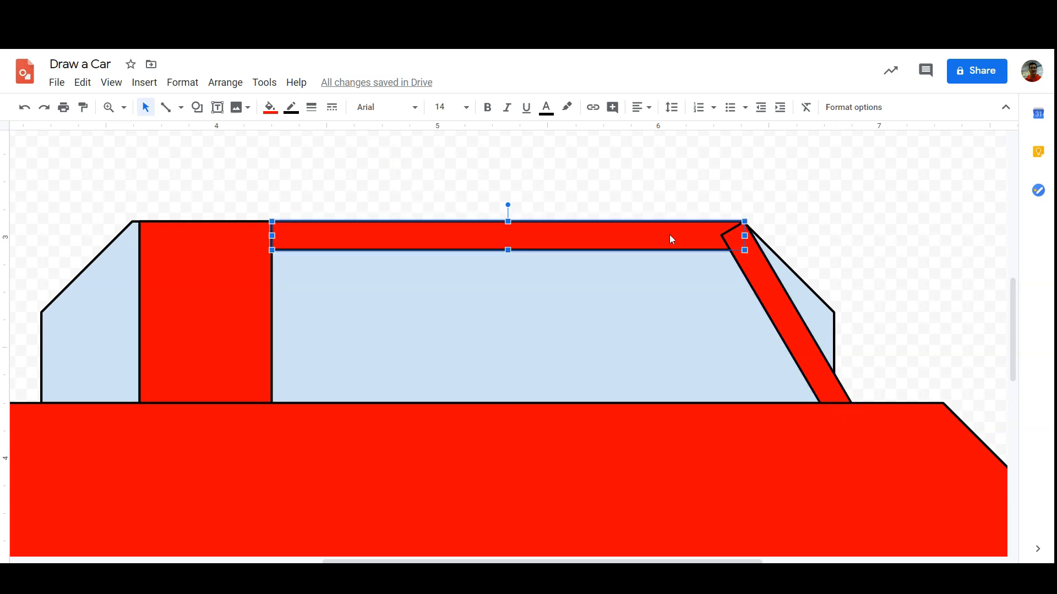
pyautogui.click(237, 83)
pyautogui.moveTo(290, 107)
pyautogui.click(407, 112)
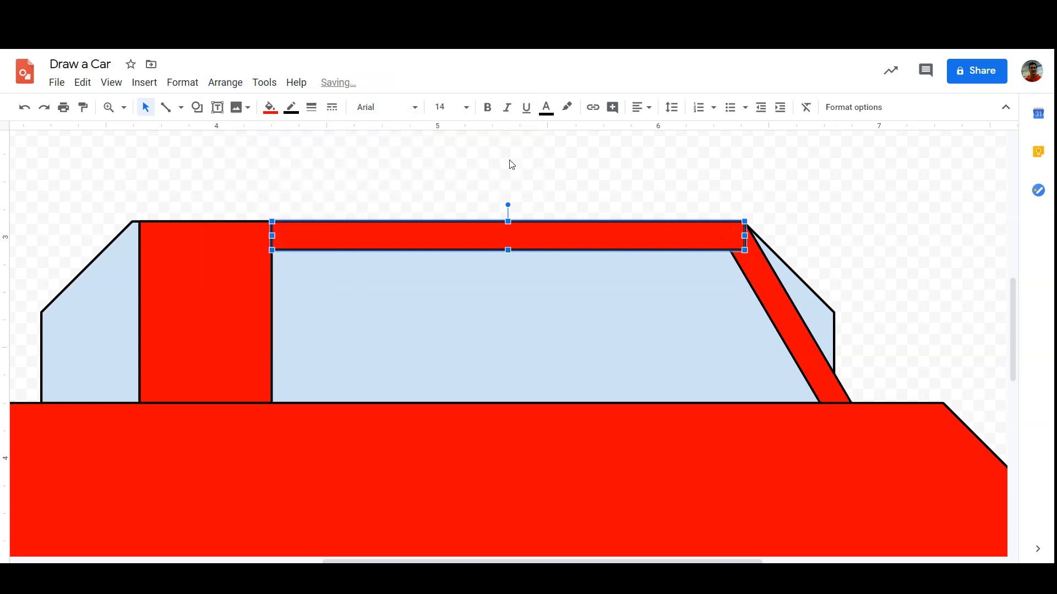
pyautogui.click(578, 175)
# Change the roof strip's border color to red to match its fill.
pyautogui.scroll(-3, 575, 278)
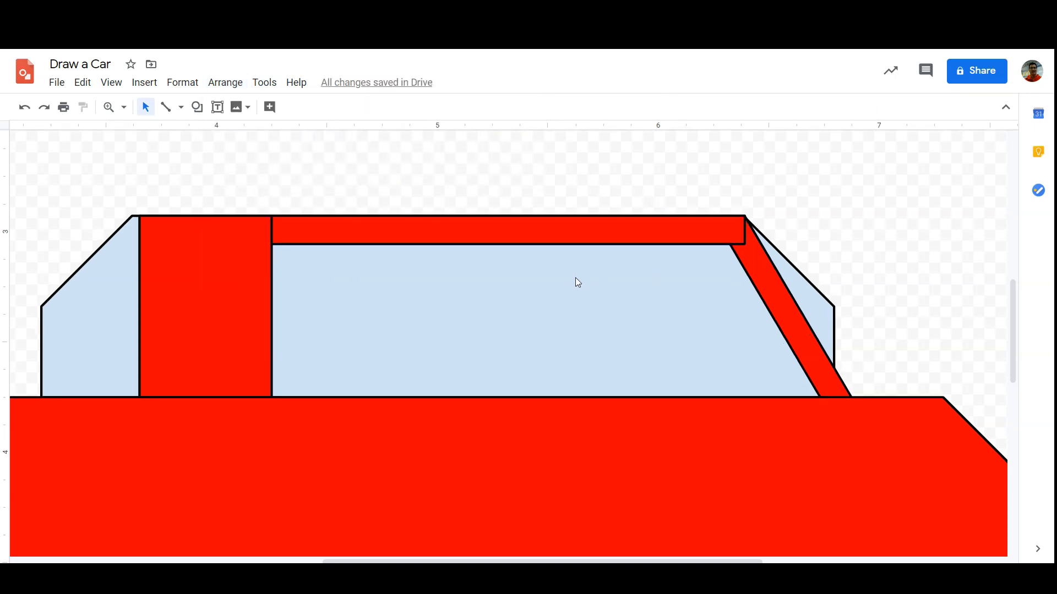
pyautogui.scroll(3, 551, 281)
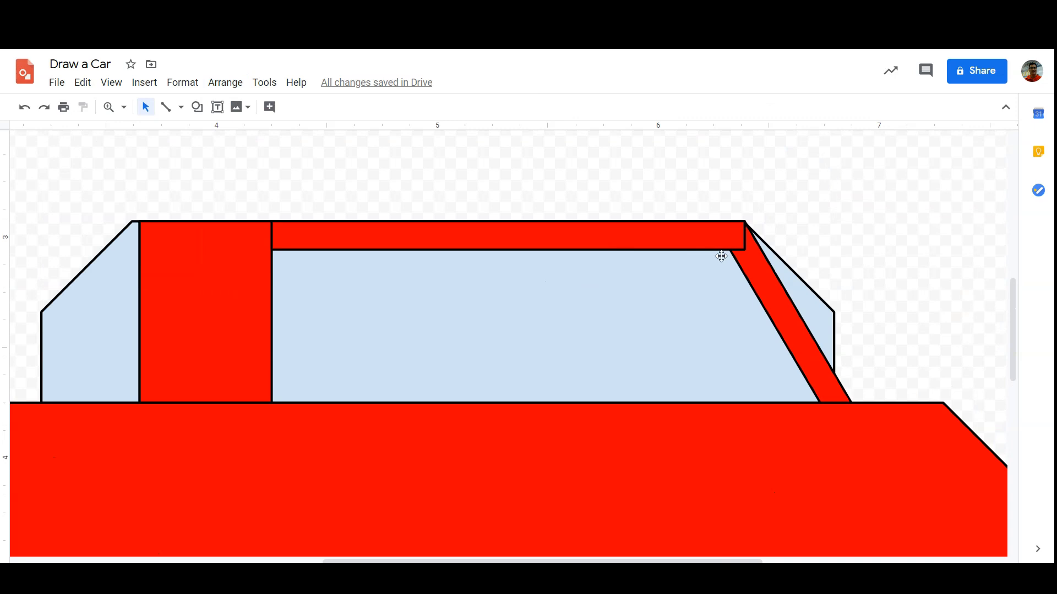
pyautogui.scroll(2, 741, 285)
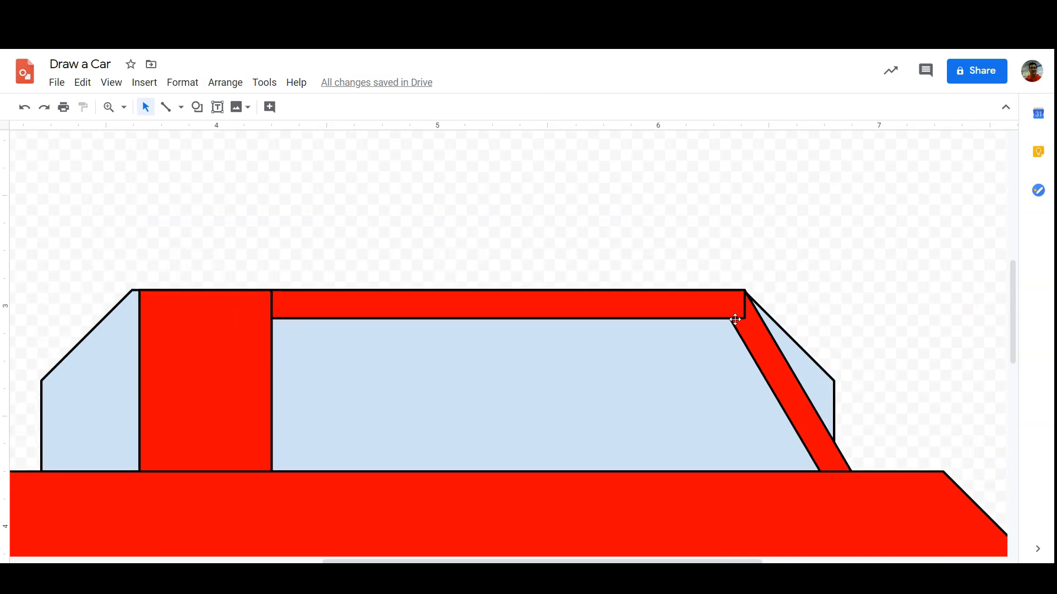
pyautogui.click(702, 318)
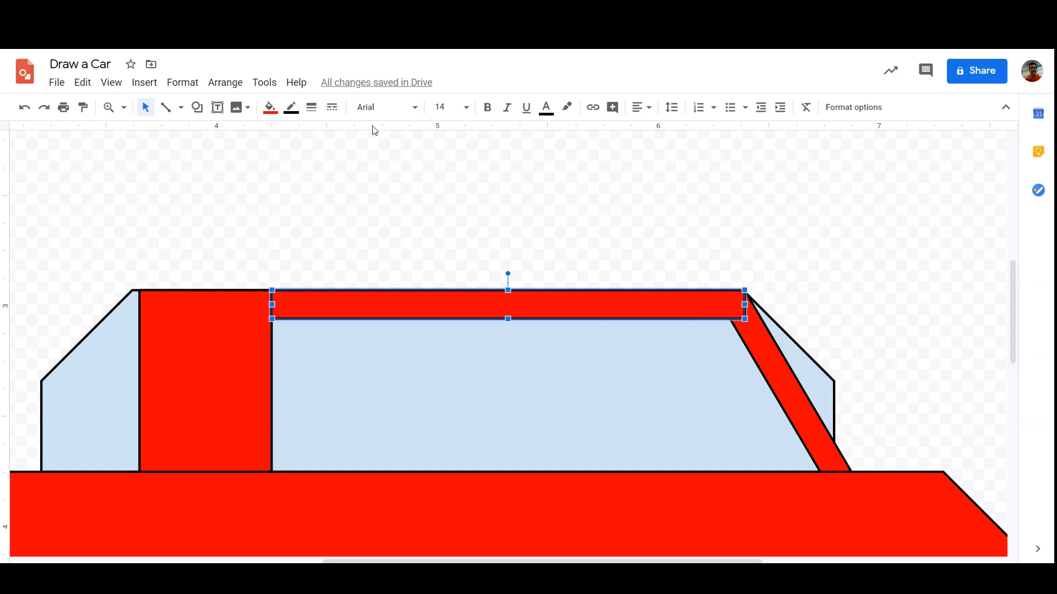
pyautogui.click(293, 110)
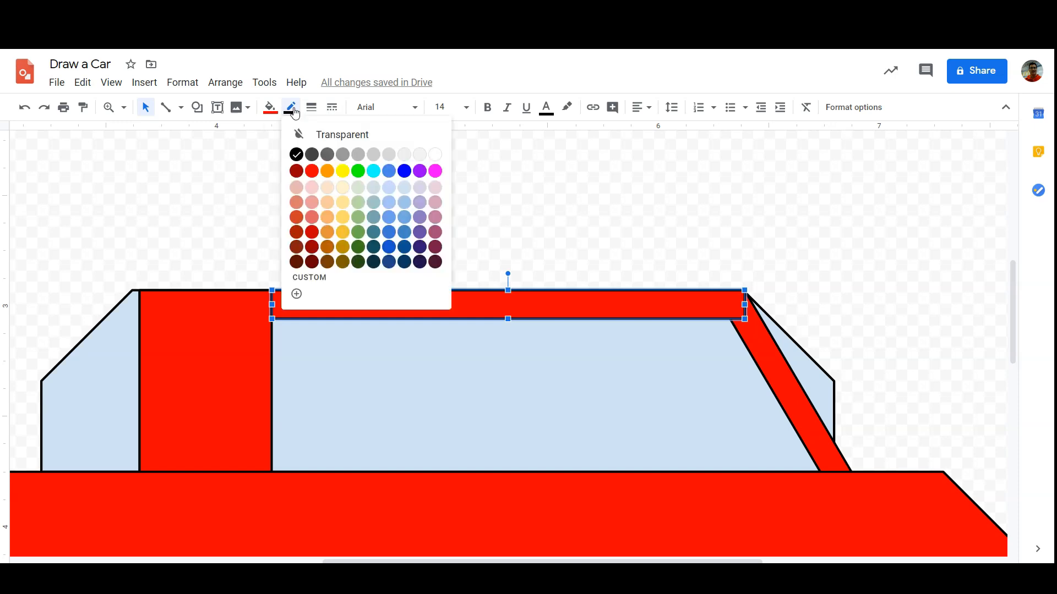
pyautogui.click(312, 171)
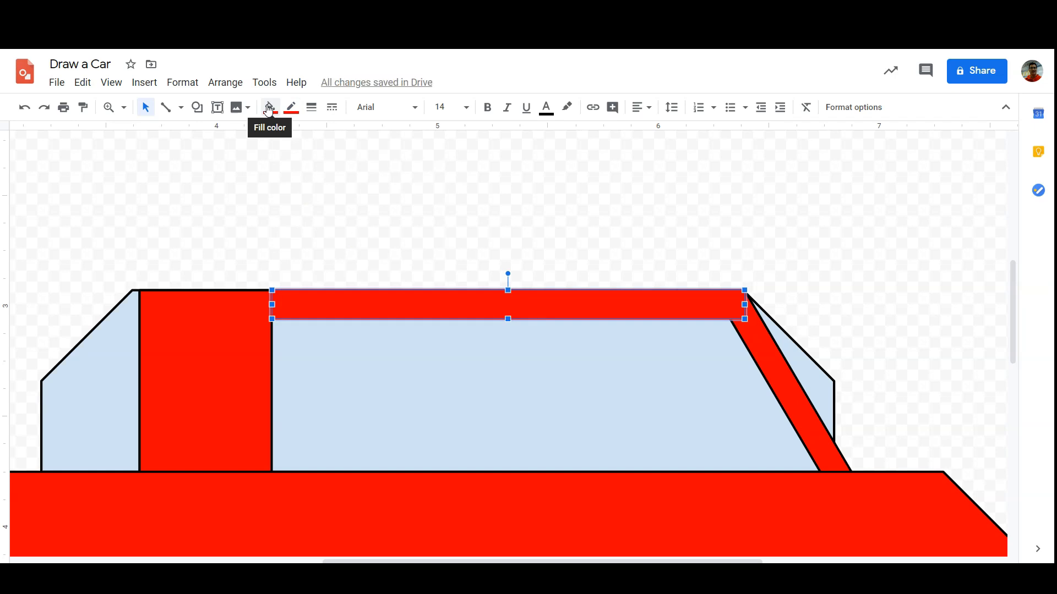
pyautogui.click(504, 230)
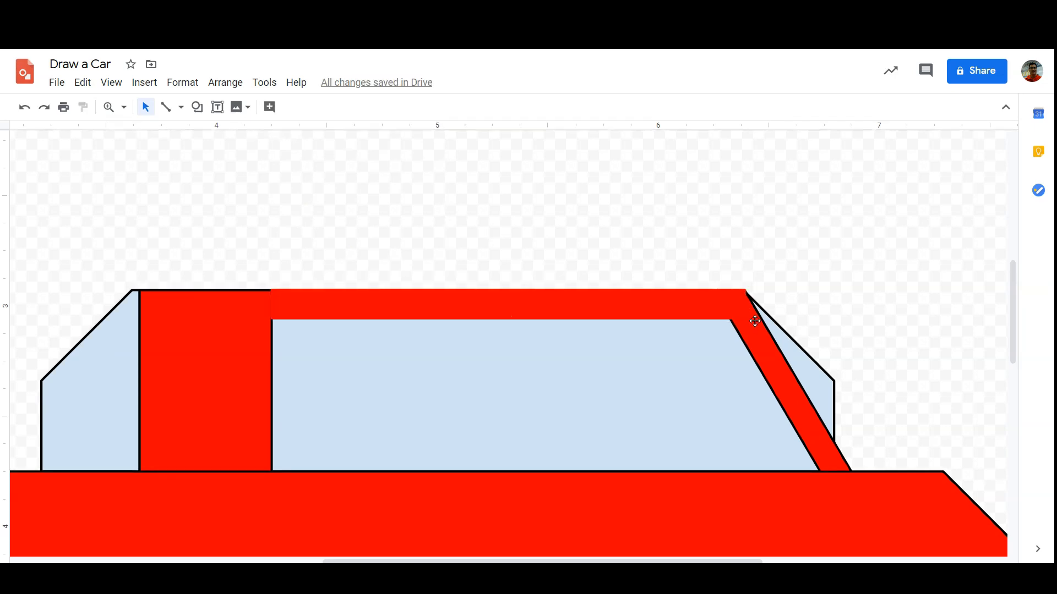
# Change the slanted front pillar's border color to red.
pyautogui.click(745, 346)
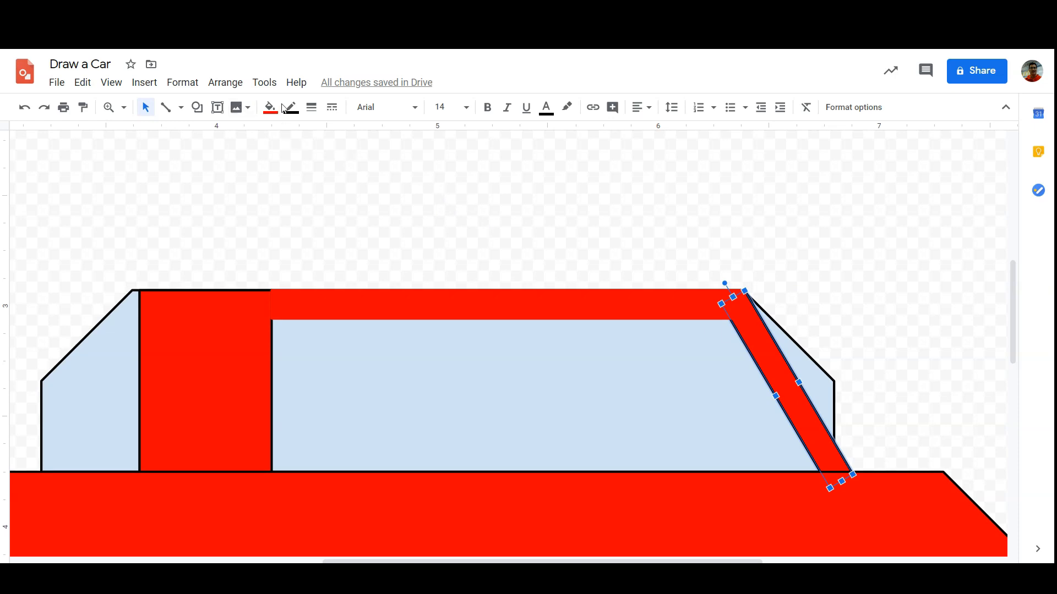
pyautogui.click(290, 108)
pyautogui.click(310, 170)
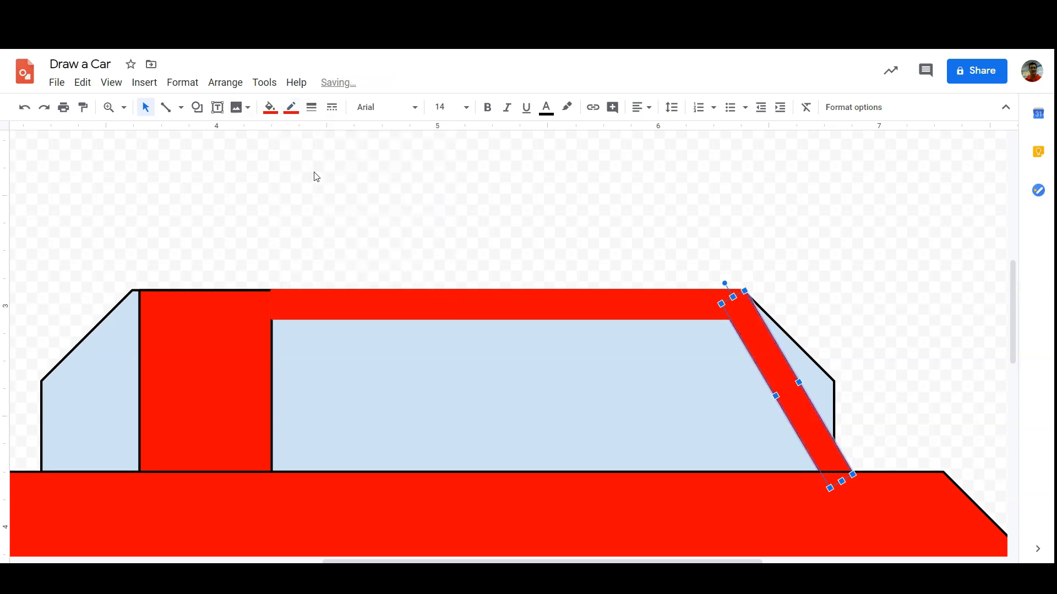
pyautogui.click(562, 223)
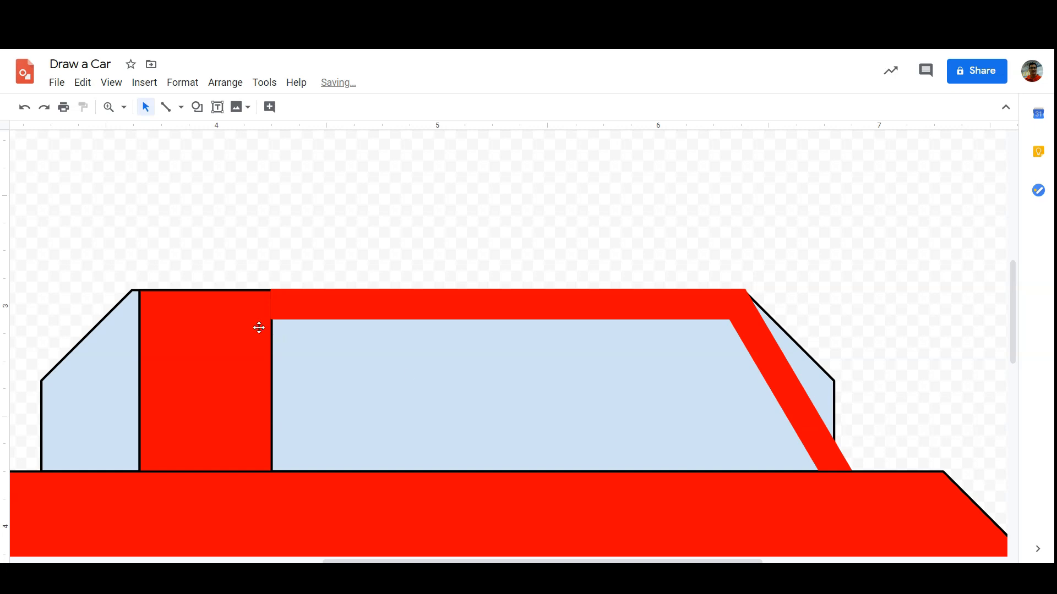
# Fit the whole drawing in view, narrow the light blue window shape from its front end, and delete that shape.
pyautogui.scroll(-2, 716, 329)
pyautogui.scroll(-2, 716, 329)
pyautogui.scroll(3, 710, 349)
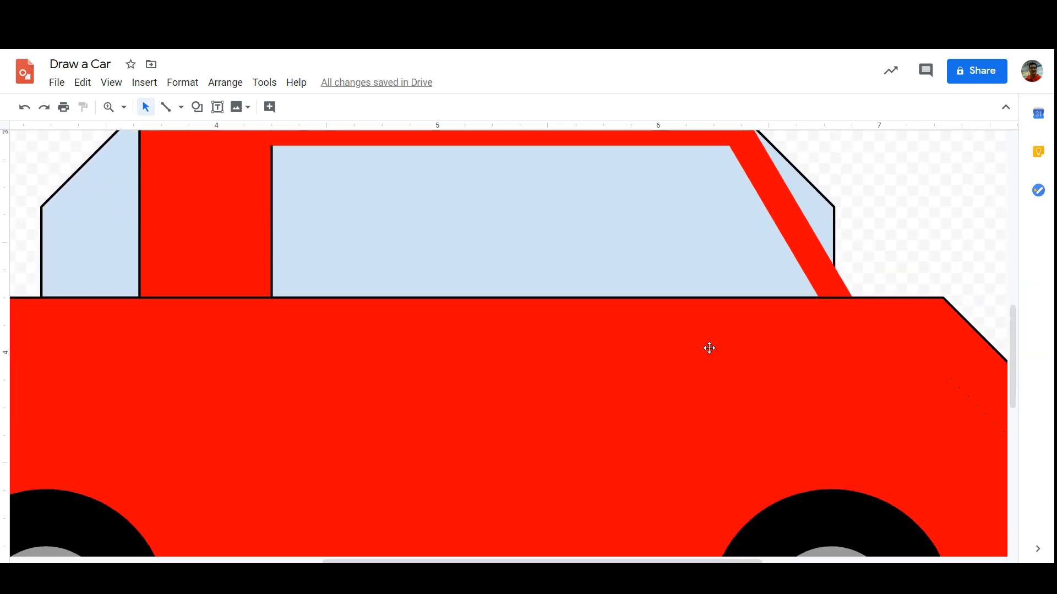
pyautogui.scroll(-1, 621, 307)
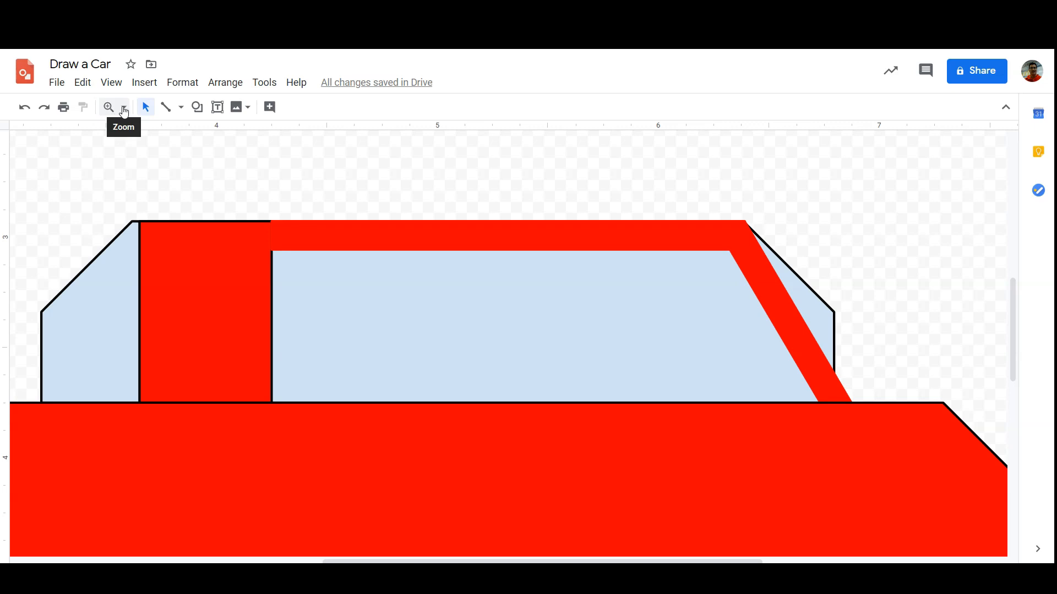
pyautogui.click(124, 108)
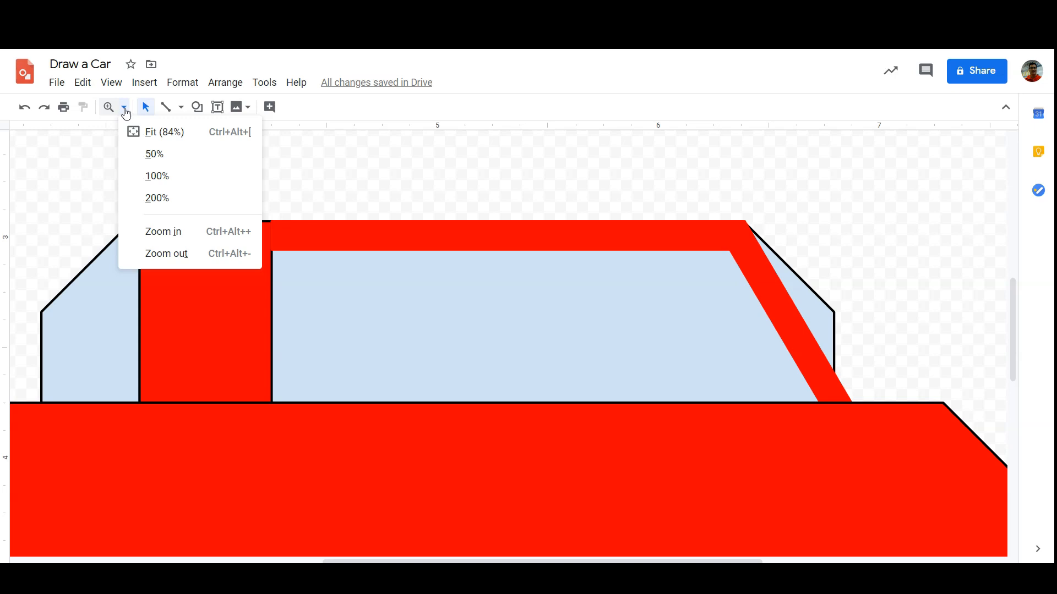
pyautogui.click(155, 136)
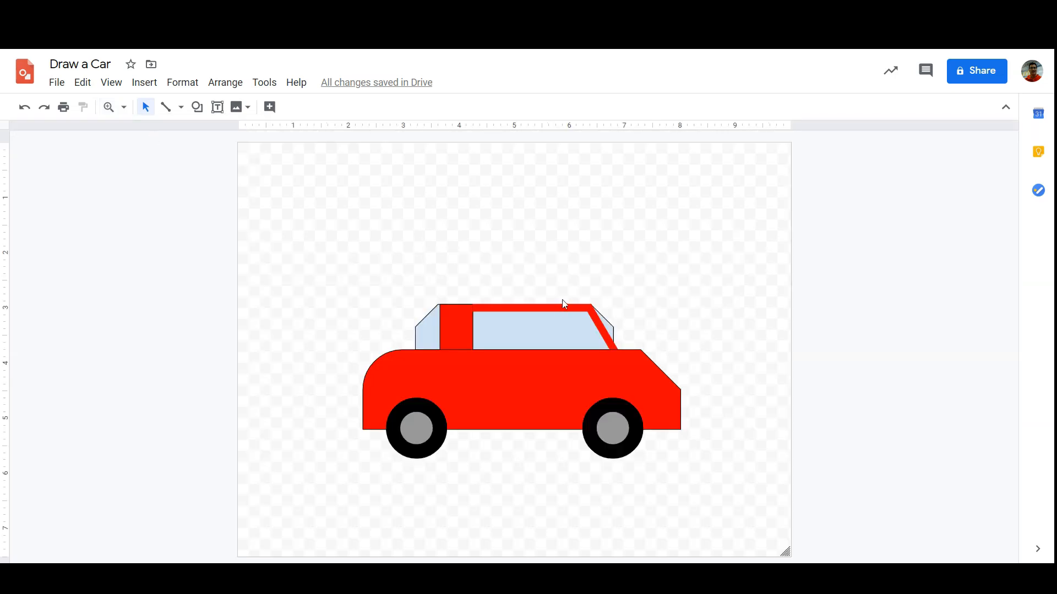
pyautogui.click(610, 329)
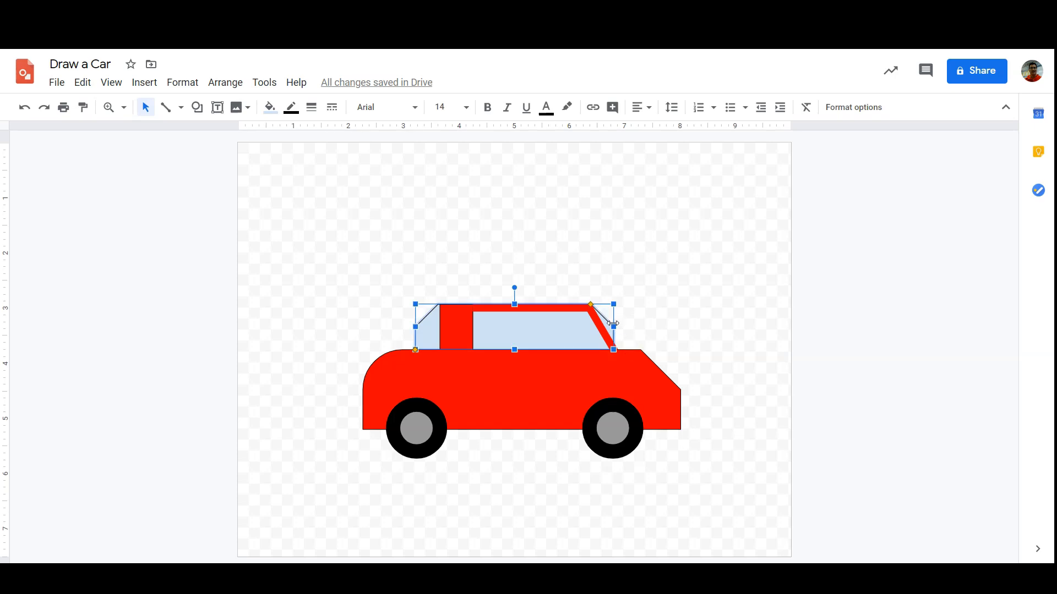
pyautogui.moveTo(614, 327); pyautogui.dragTo(582, 304)
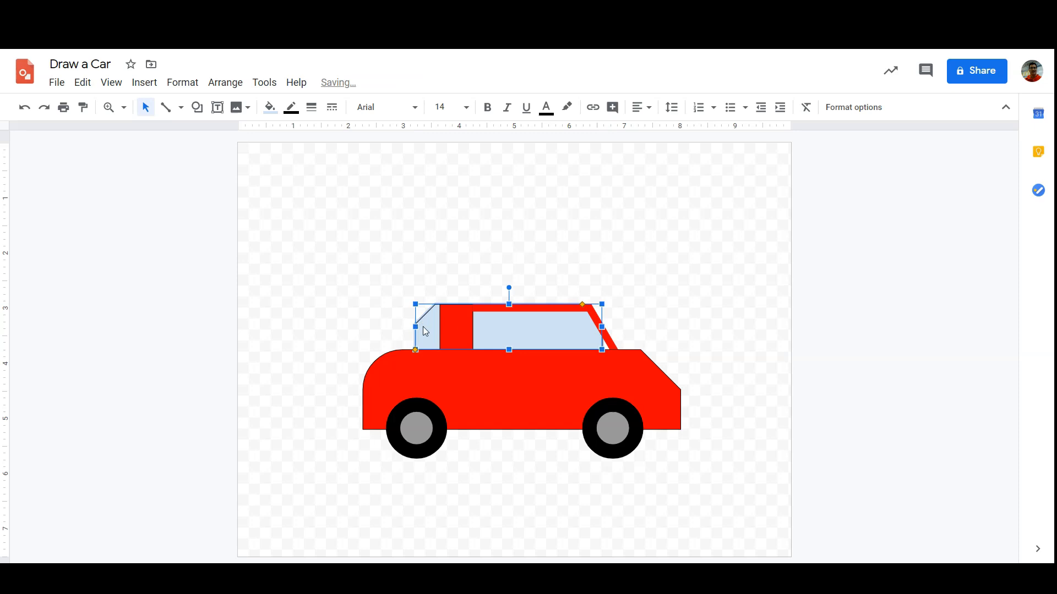
pyautogui.press('Delete')
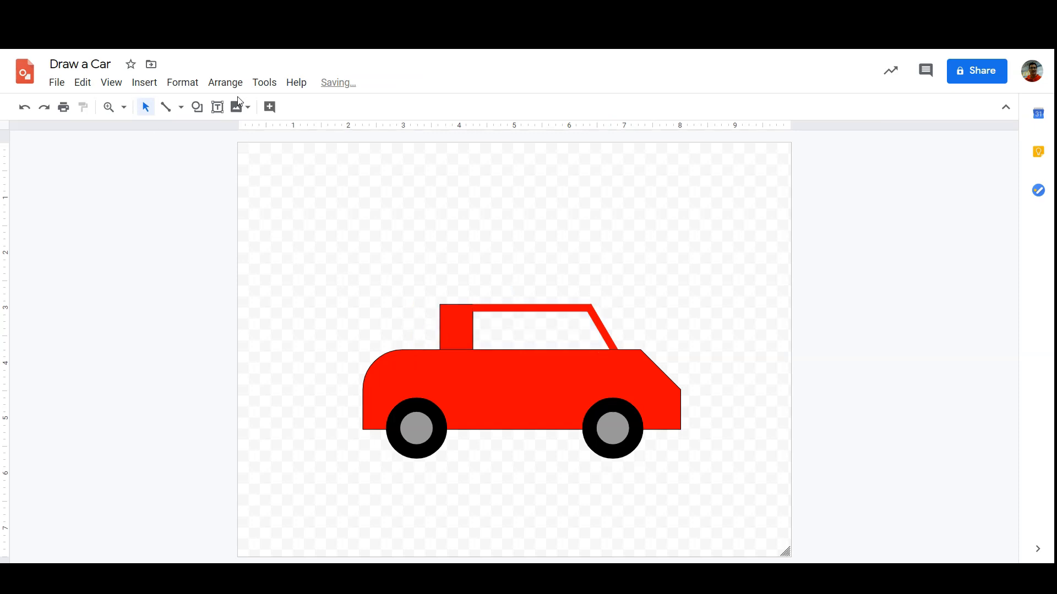
# Draw a right triangle from the roof's front corner down to the hood as the windshield glass.
pyautogui.click(197, 108)
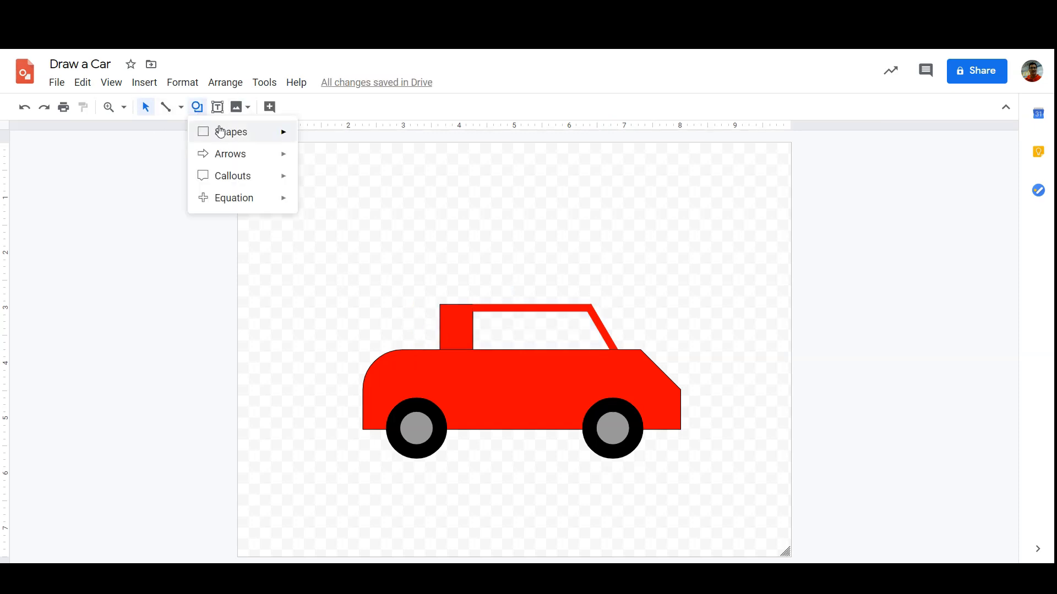
pyautogui.moveTo(220, 131)
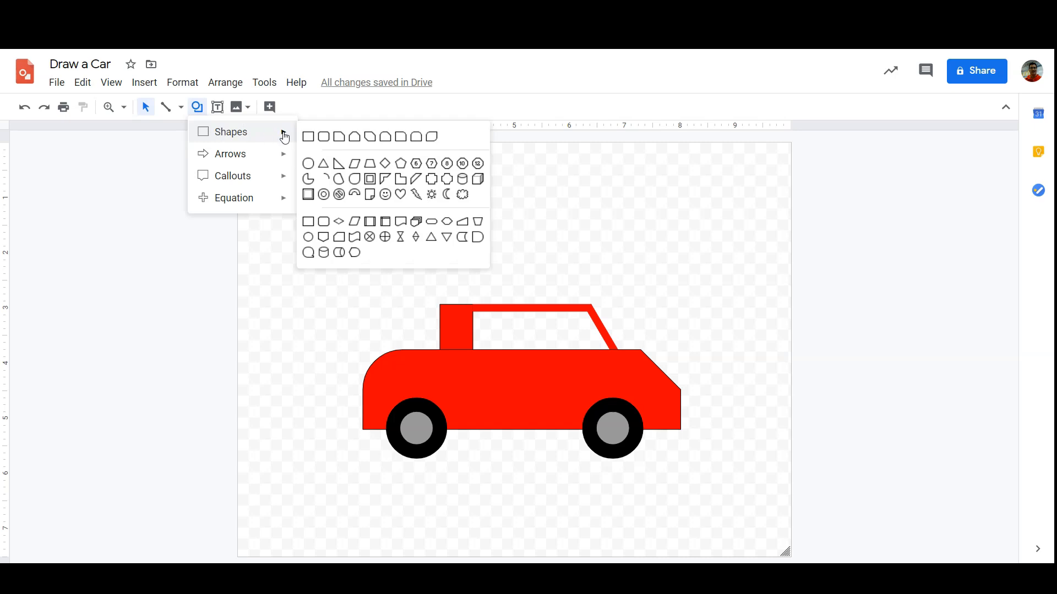
pyautogui.click(340, 166)
pyautogui.moveTo(389, 309); pyautogui.dragTo(635, 349)
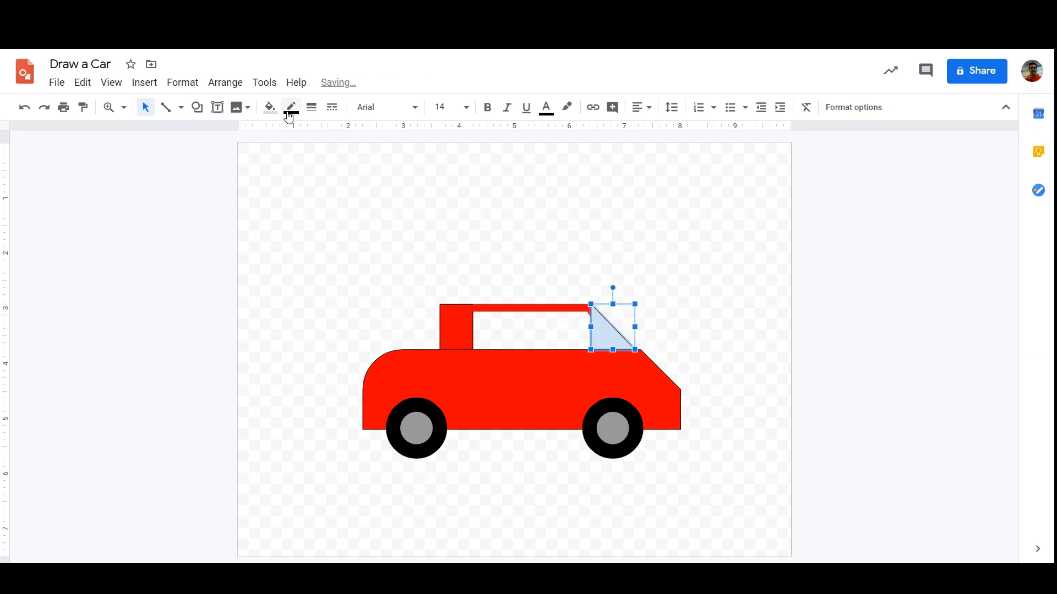
# Send the windshield triangle to the back so the slanted red pillar lies in front of it.
pyautogui.click(225, 82)
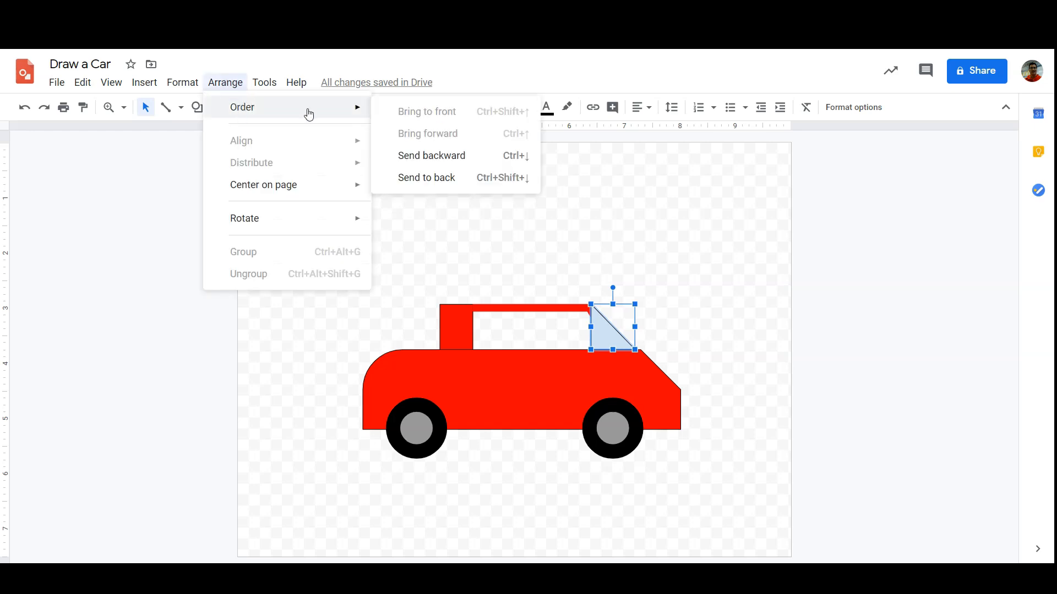
pyautogui.moveTo(348, 110)
pyautogui.click(423, 178)
pyautogui.click(527, 252)
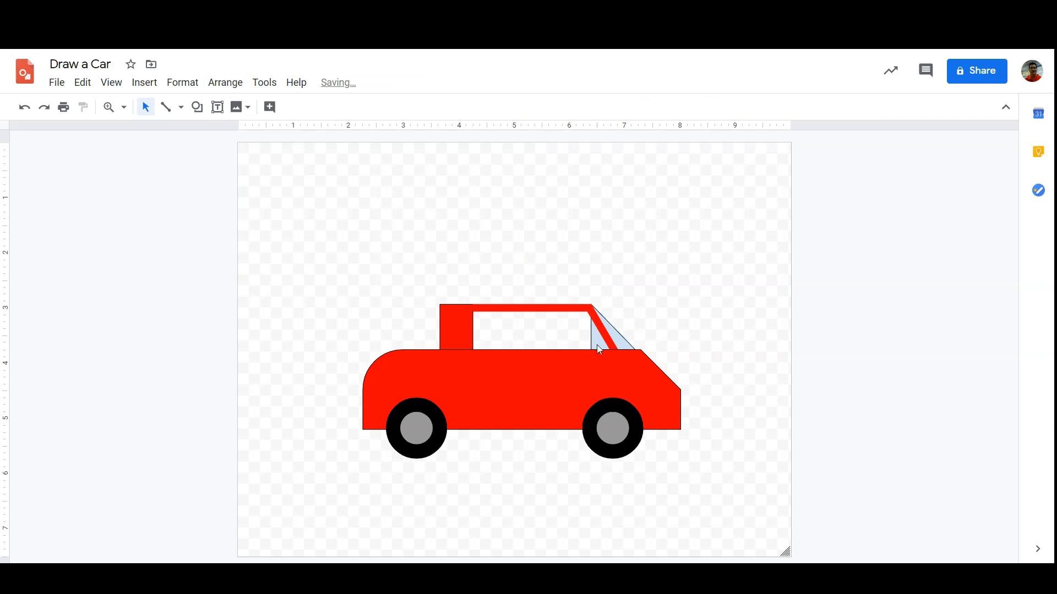
# Draw a rectangle filling the cabin opening between the rear red block and the windshield triangle, from the roof strip down to the body.
pyautogui.click(196, 107)
pyautogui.moveTo(235, 134)
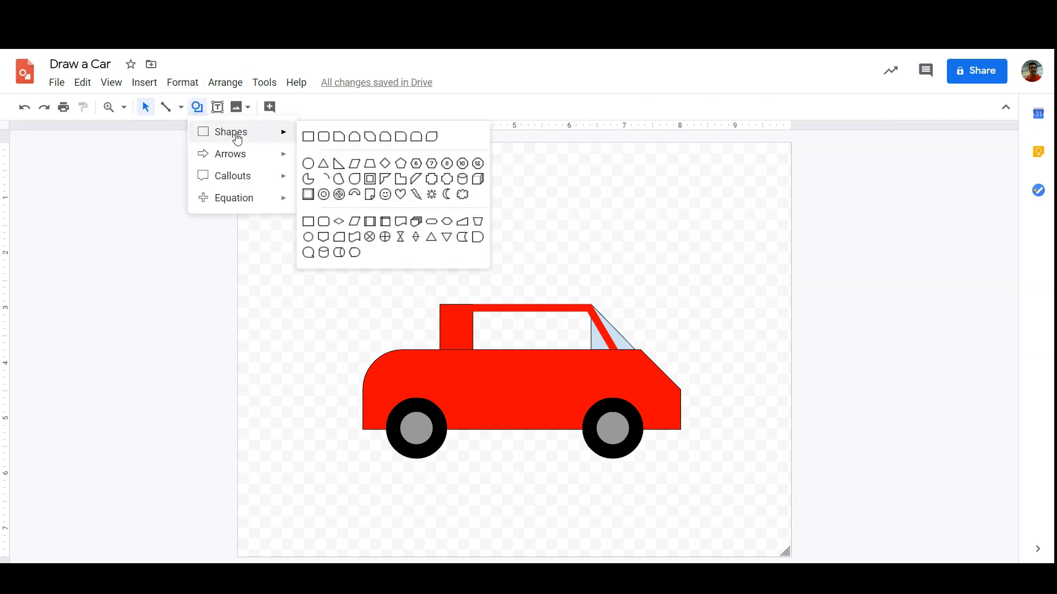
pyautogui.click(308, 137)
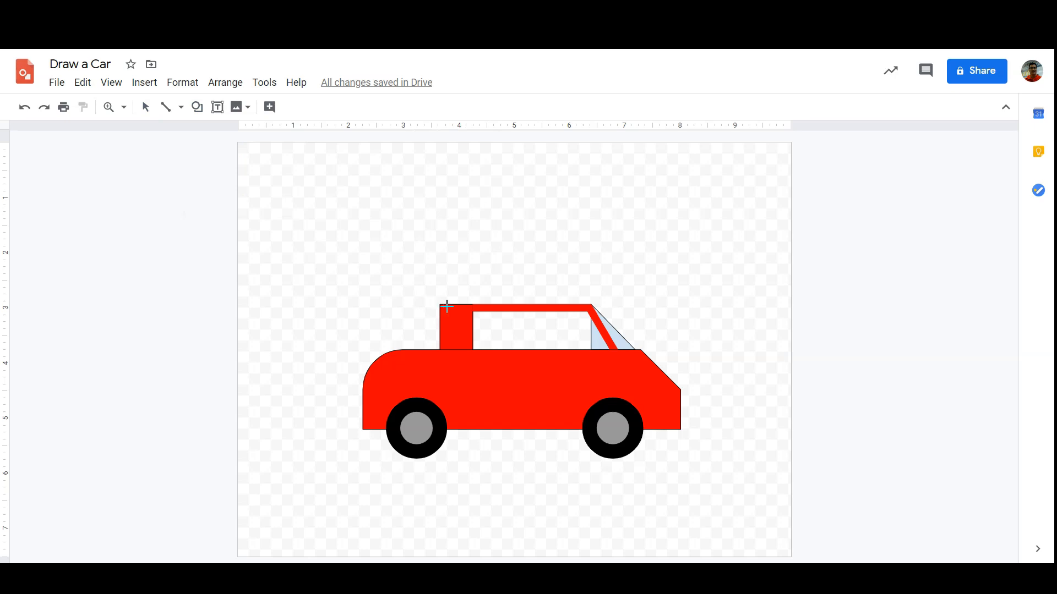
pyautogui.moveTo(468, 310); pyautogui.dragTo(592, 350)
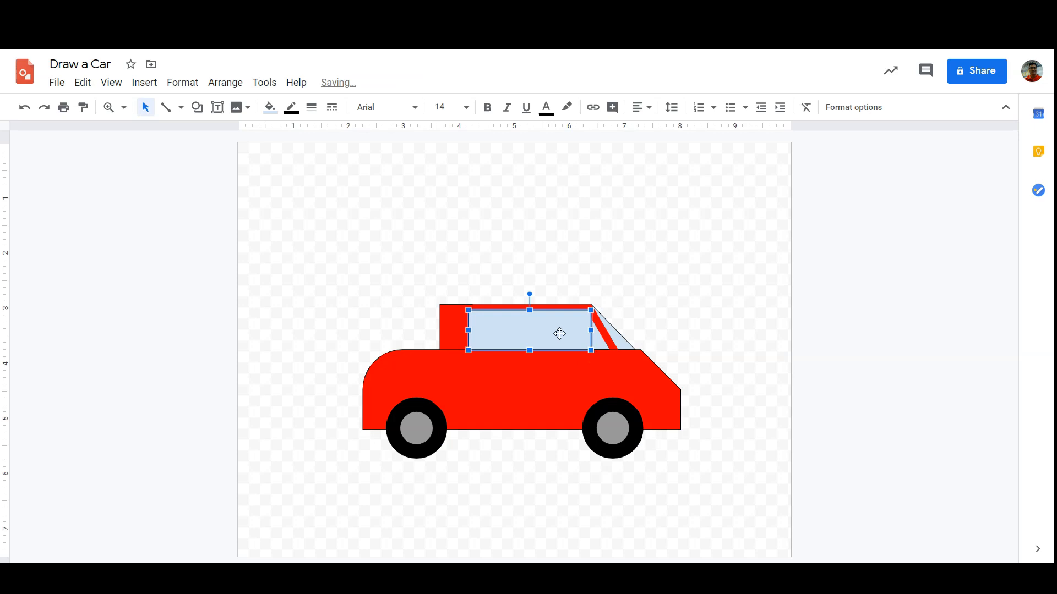
pyautogui.click(544, 263)
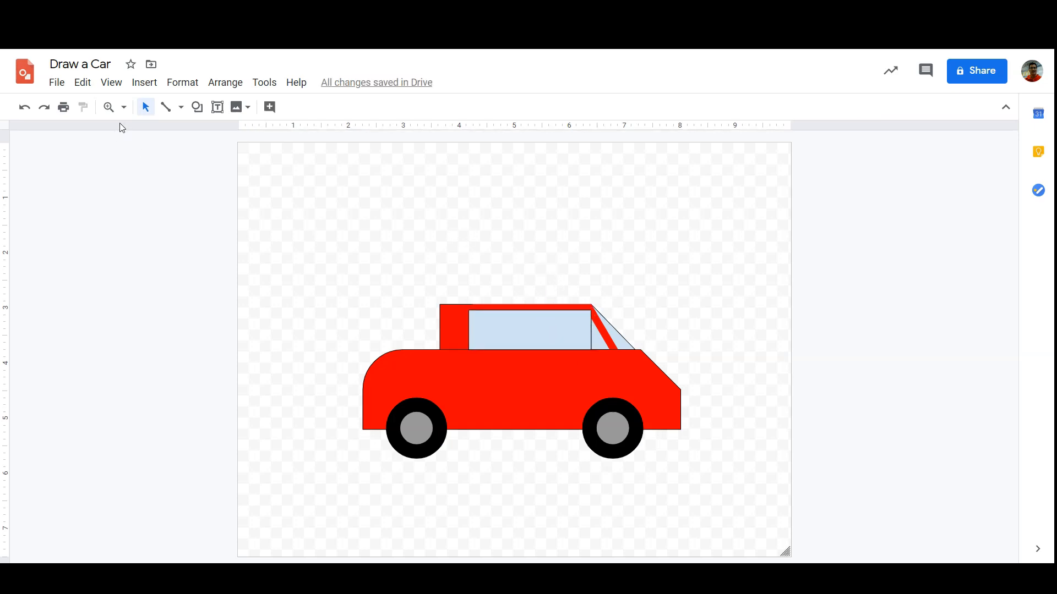
# Send the side window rectangle to the back, behind the red roof strip and pillars.
pyautogui.click(109, 107)
pyautogui.click(579, 337)
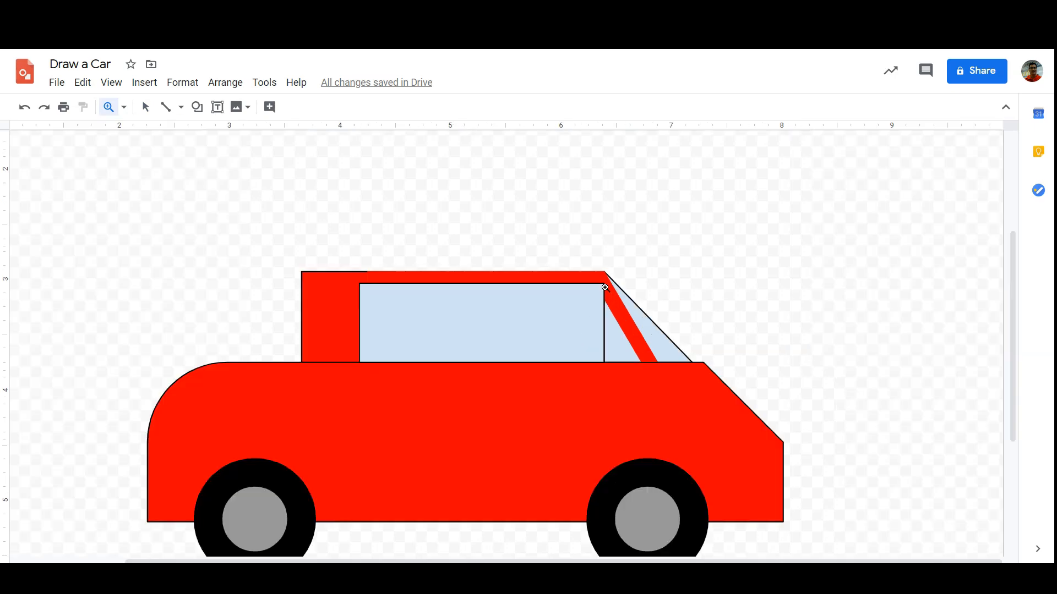
pyautogui.click(145, 107)
pyautogui.click(462, 307)
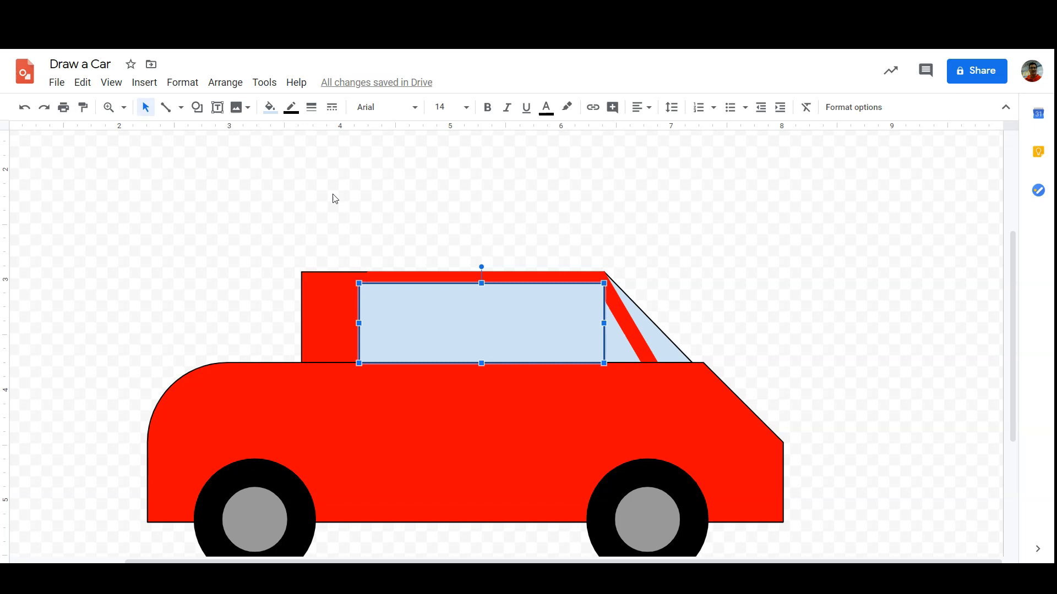
pyautogui.click(227, 83)
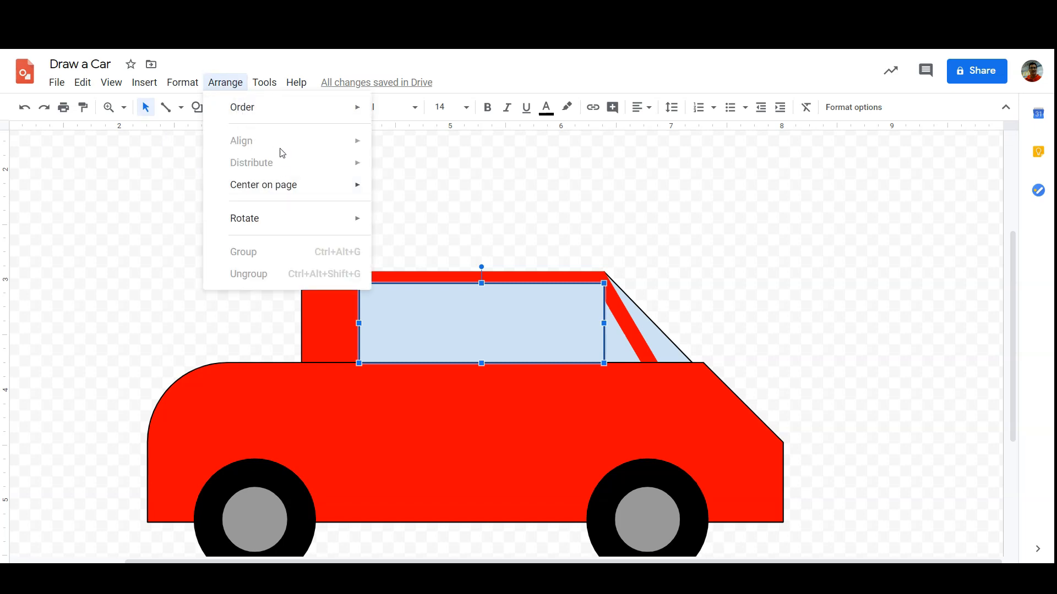
pyautogui.moveTo(274, 111)
pyautogui.click(427, 176)
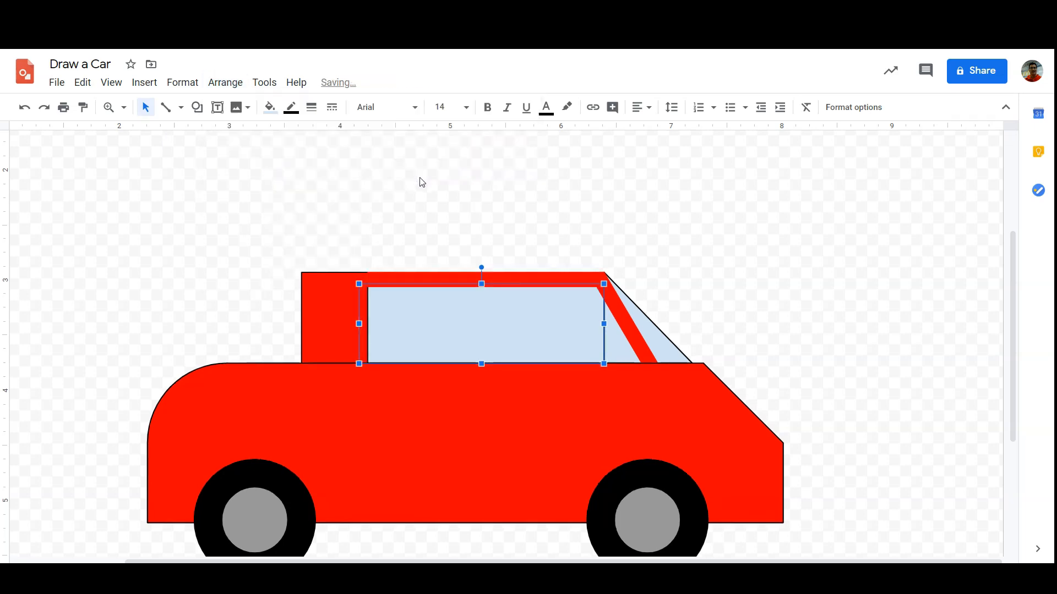
# Make the side window rectangle's border transparent.
pyautogui.click(290, 110)
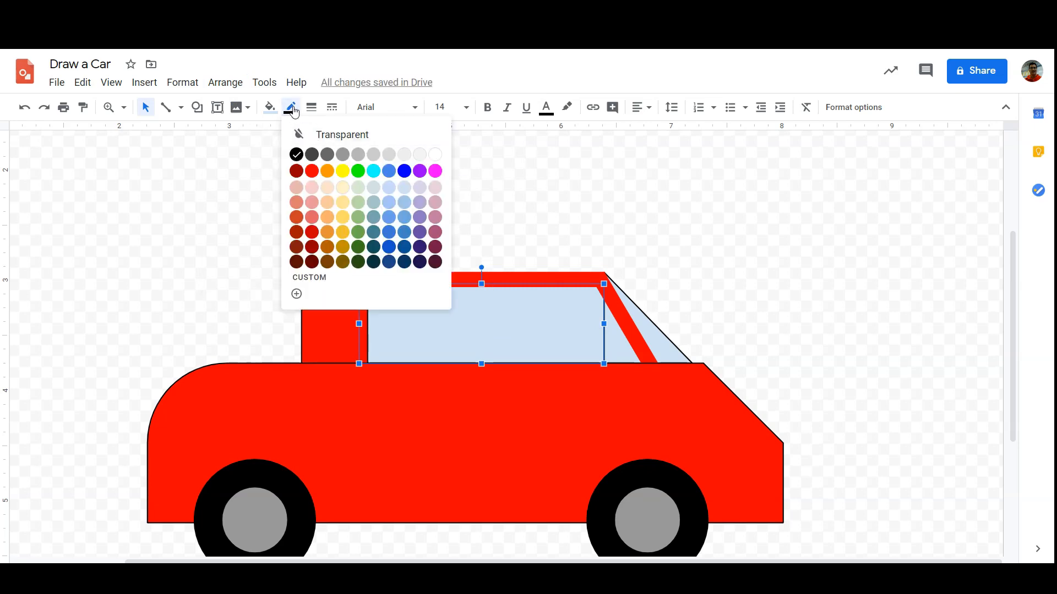
pyautogui.click(600, 186)
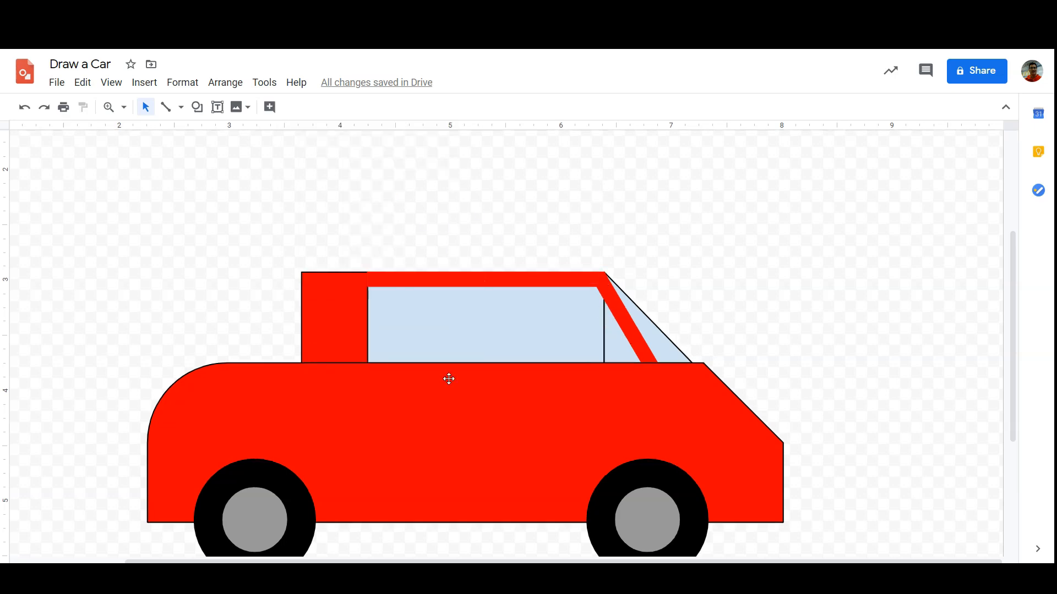
pyautogui.click(435, 309)
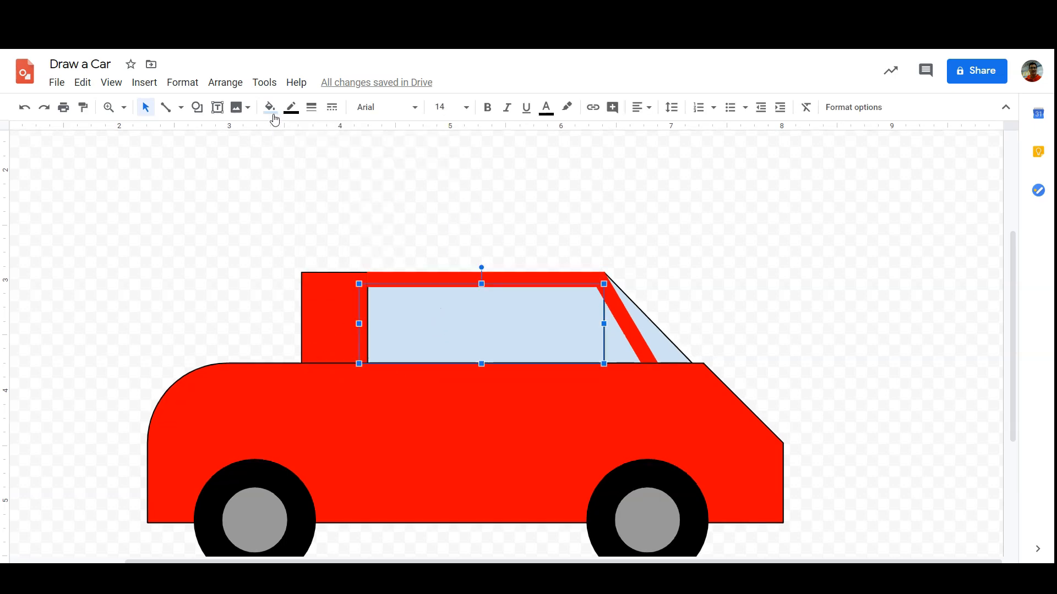
pyautogui.click(292, 106)
pyautogui.click(298, 142)
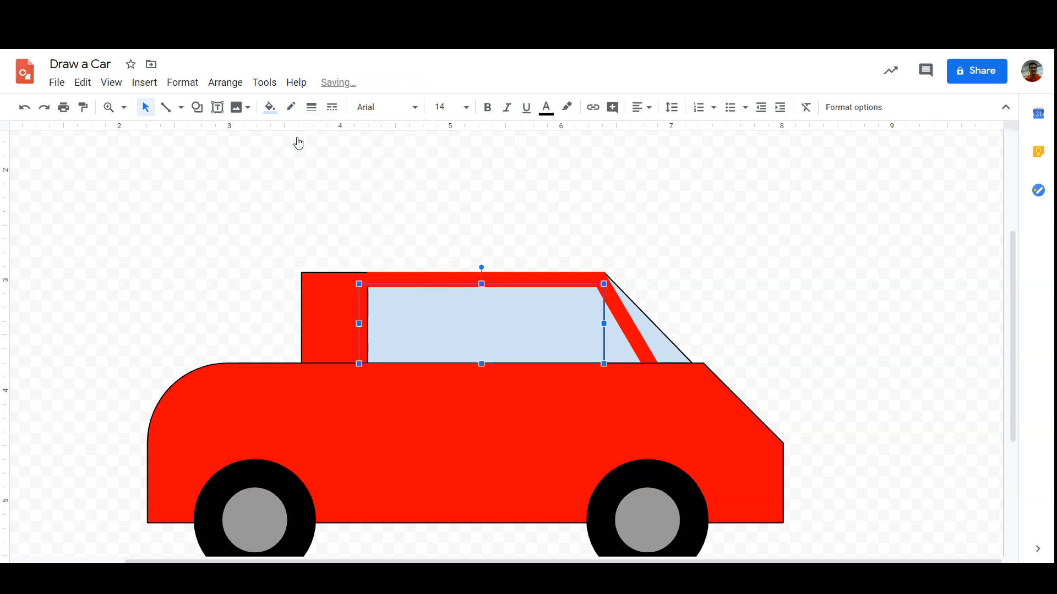
pyautogui.click(497, 220)
# Make the windshield triangle's border transparent and fit the whole drawing in view.
pyautogui.click(612, 335)
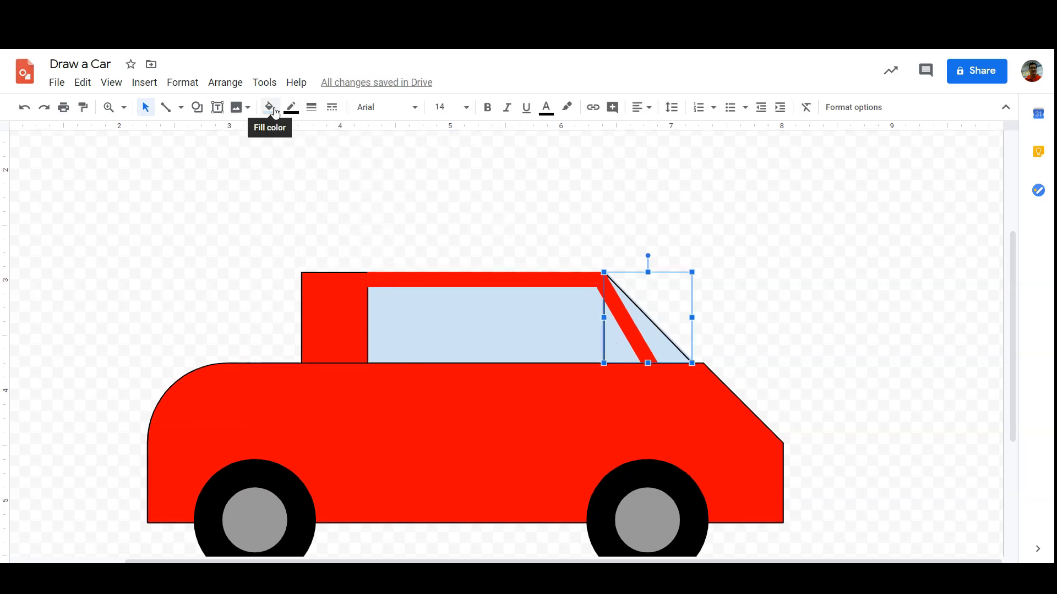
pyautogui.click(291, 107)
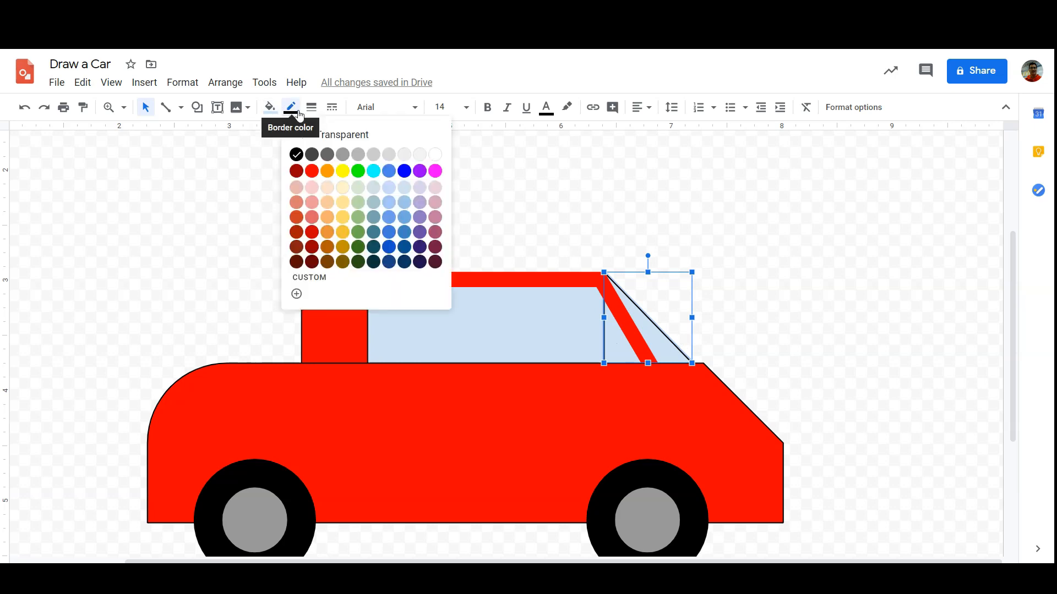
pyautogui.click(324, 137)
pyautogui.click(407, 175)
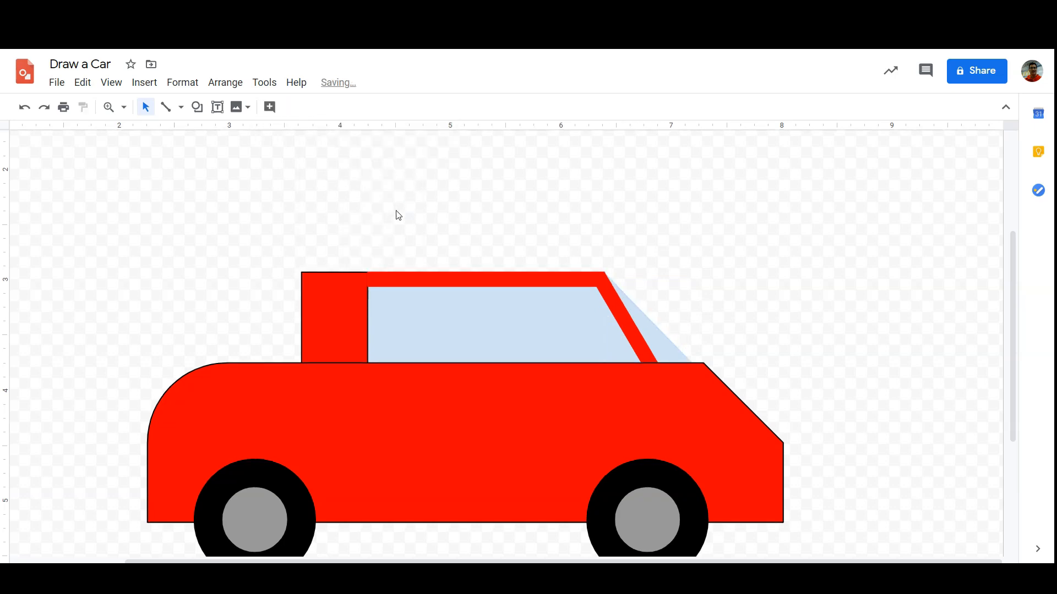
pyautogui.scroll(-1, 237, 265)
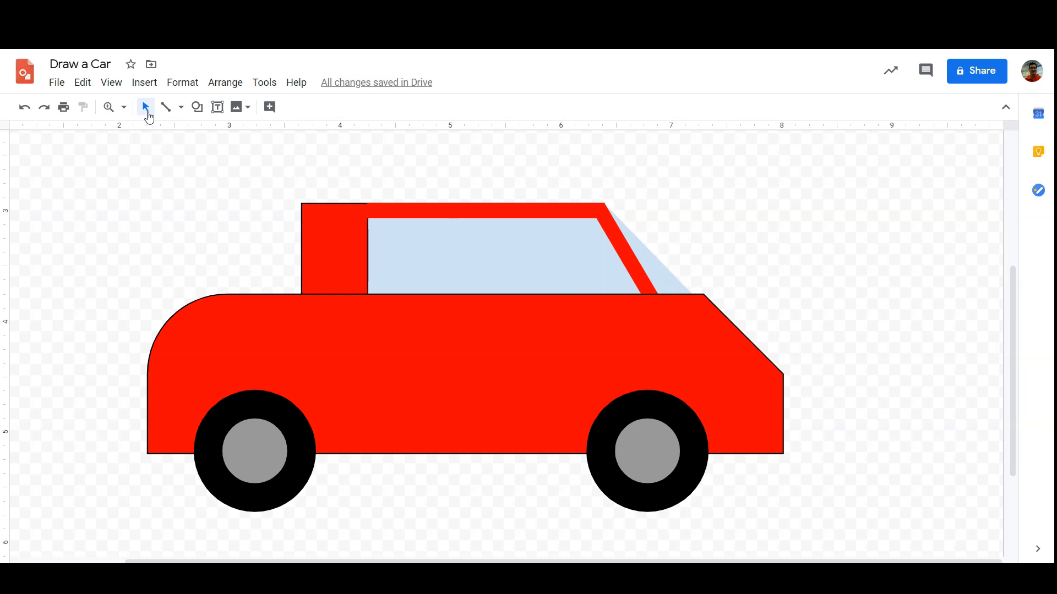
pyautogui.click(124, 107)
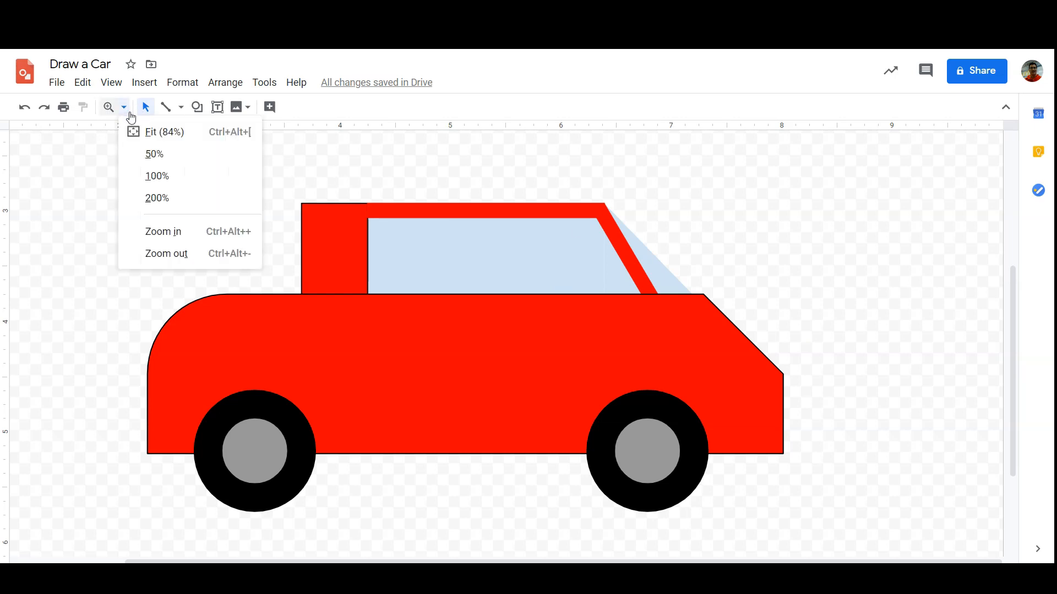
pyautogui.click(142, 133)
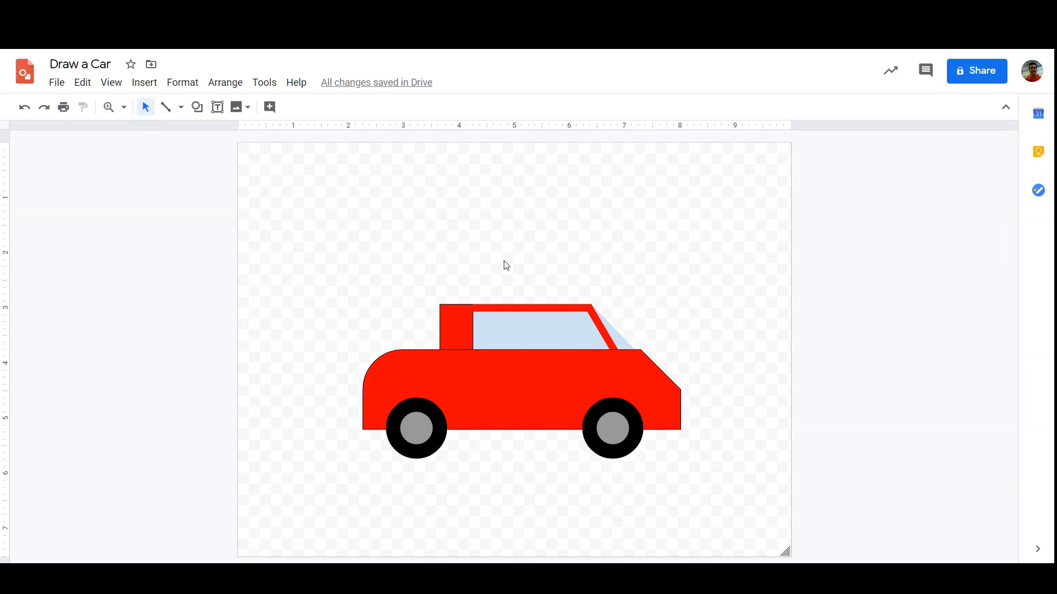